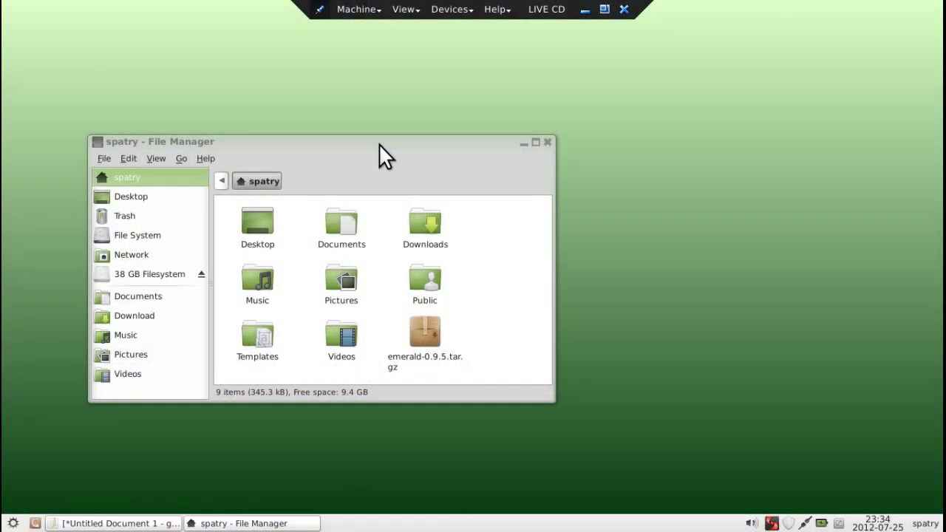
# Step: Move the File Manager window aside and delete emerald-0.9.5.tar.gz from the home folder
pyautogui.moveTo(379, 144); pyautogui.dragTo(427, 124)
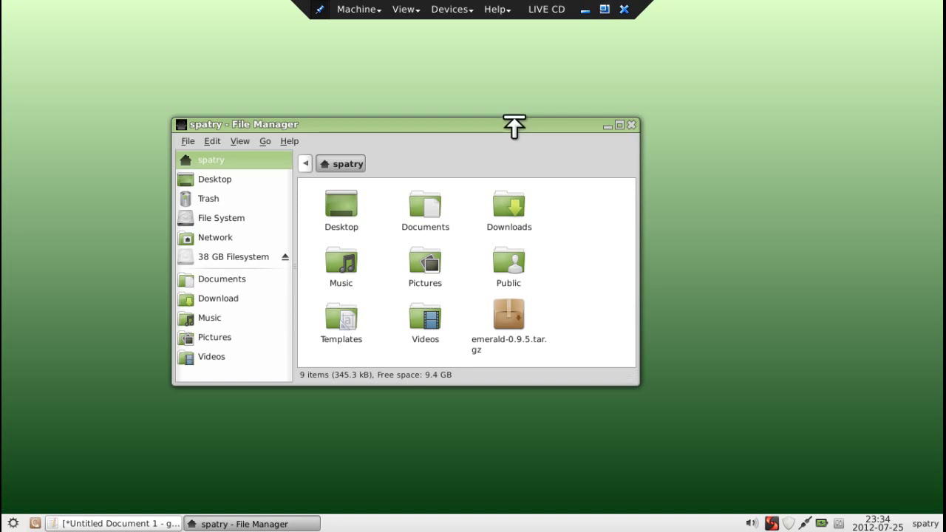
pyautogui.rightClick(506, 317)
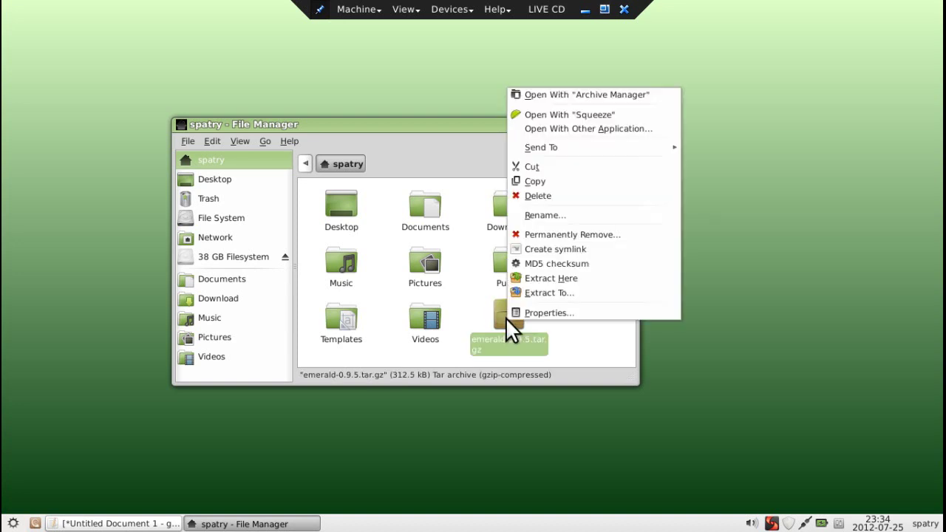
pyautogui.click(547, 198)
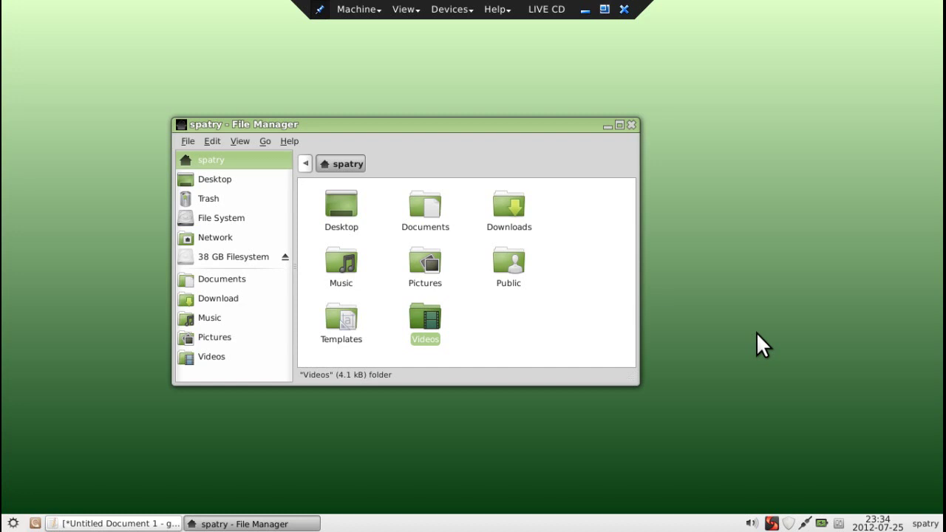
# Step: Arrange the gedit notes window lower on screen beneath the drop-down terminal
pyautogui.press('F12')
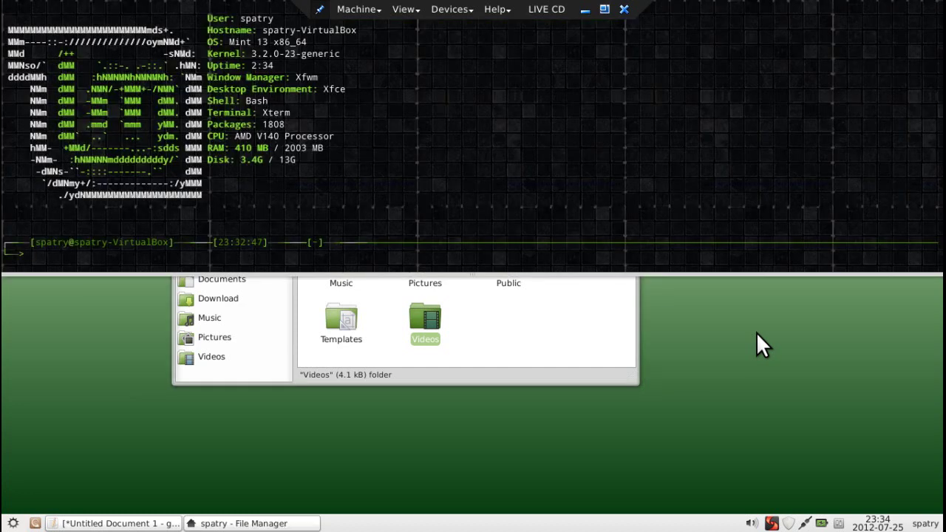
pyautogui.click(122, 523)
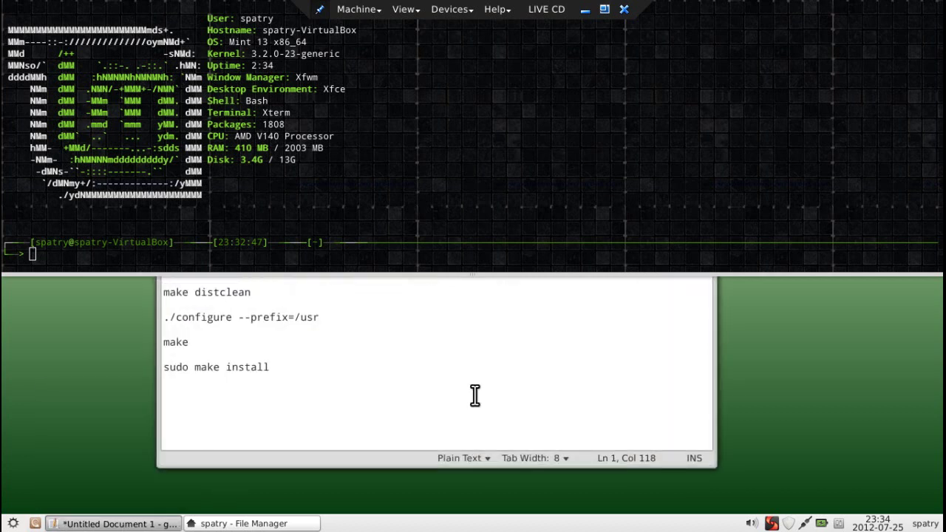
pyautogui.press('F12')
pyautogui.moveTo(498, 91); pyautogui.dragTo(505, 213)
pyautogui.press('F12')
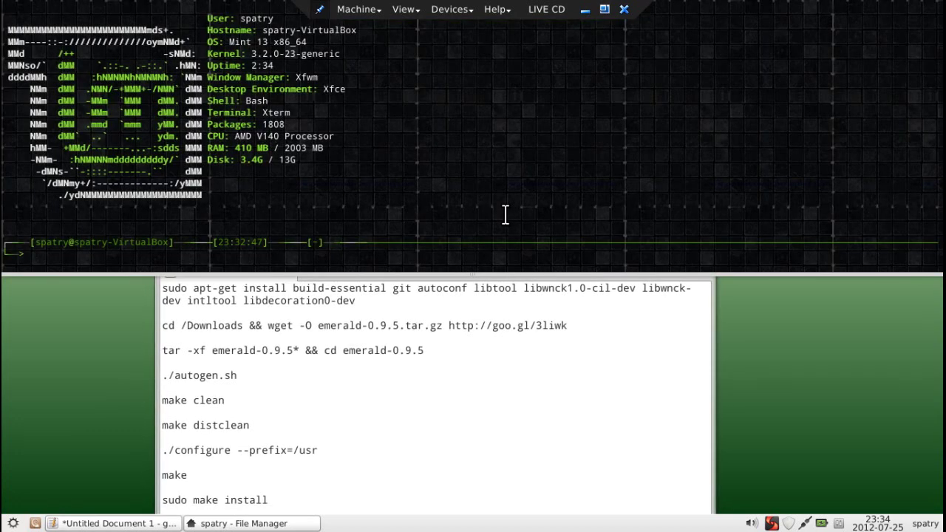
pyautogui.click(380, 301)
# Step: Copy the sudo apt-get install line from the notes into the terminal and run it with the sudo password
pyautogui.moveTo(380, 301); pyautogui.dragTo(127, 286)
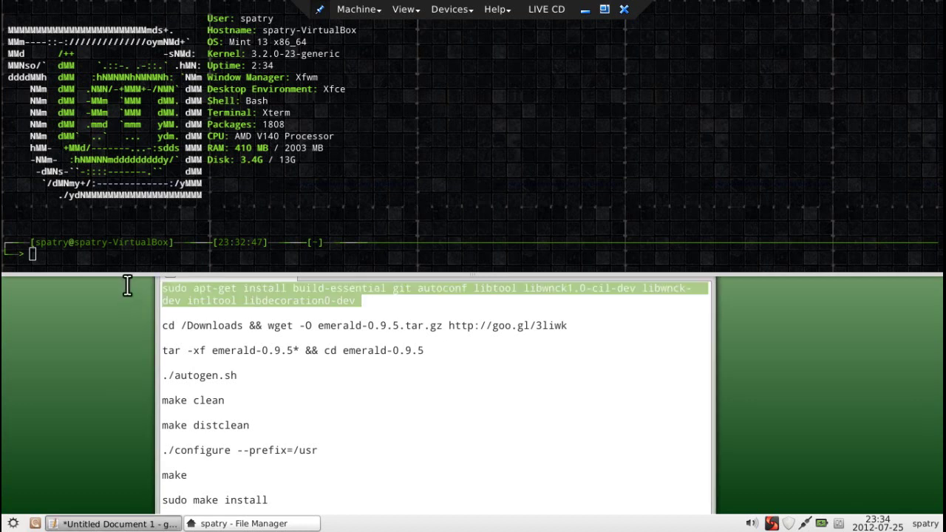
pyautogui.rightClick(235, 292)
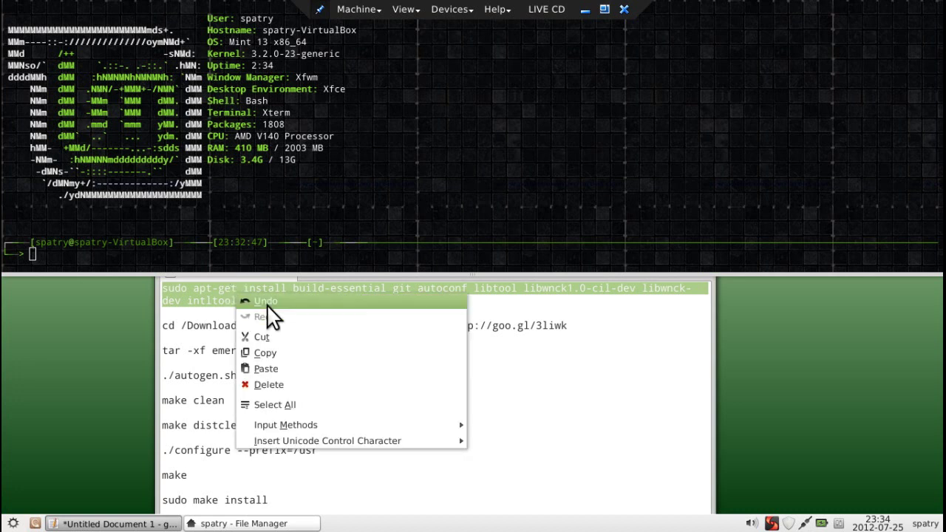
pyautogui.click(274, 353)
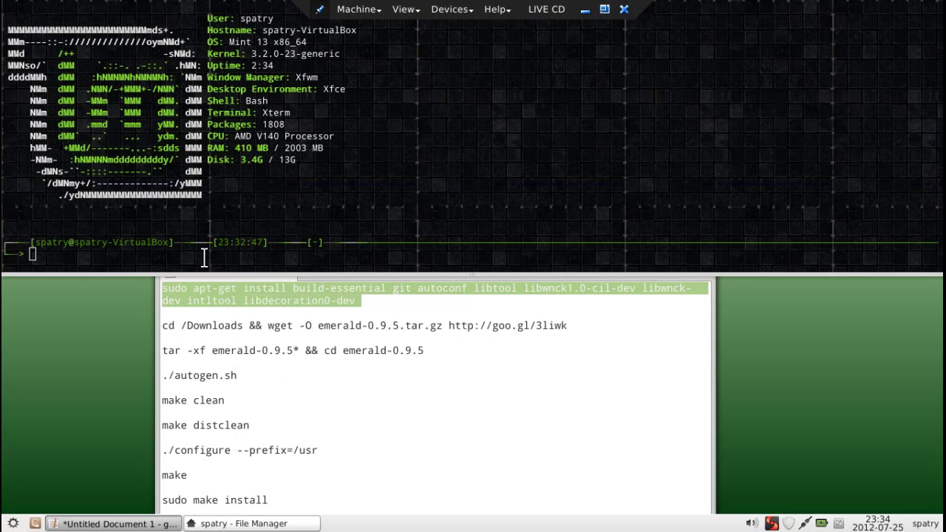
pyautogui.rightClick(203, 256)
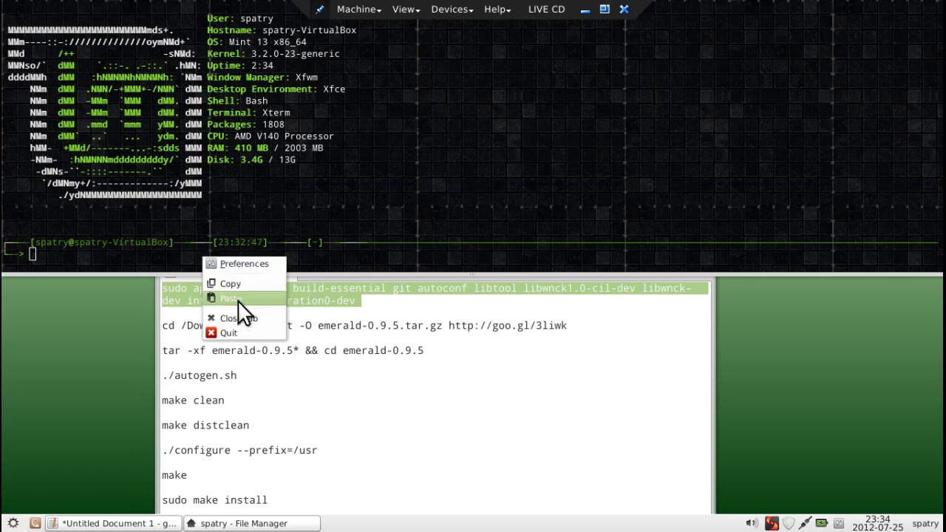
pyautogui.click(230, 297)
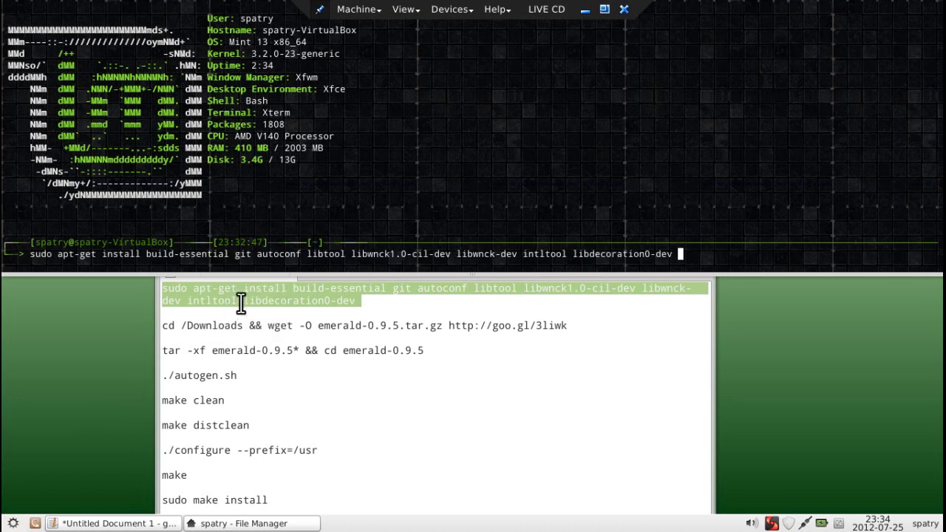
pyautogui.press('Return')
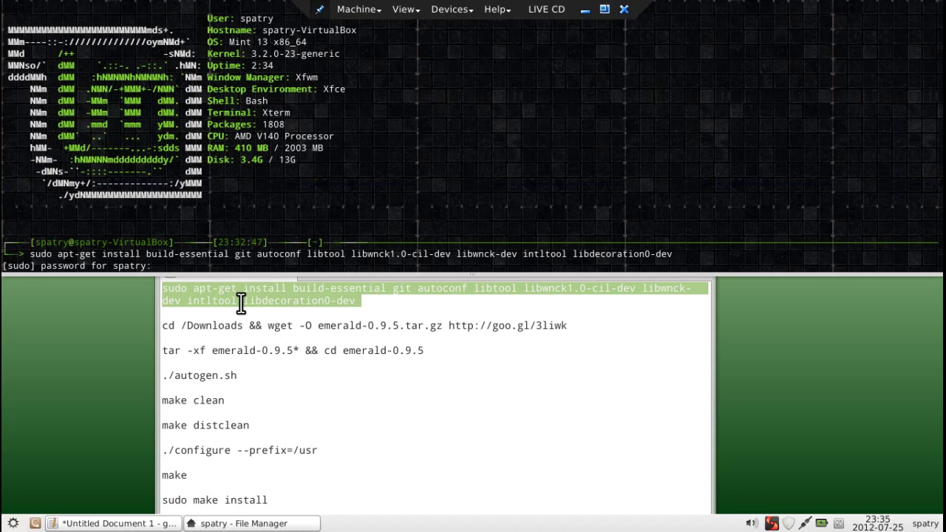
pyautogui.press('Return')
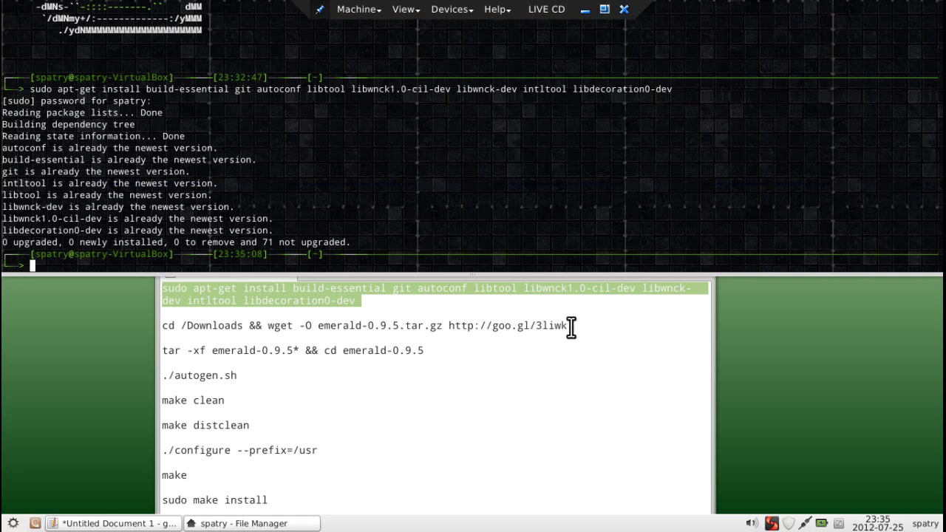
# Step: Paste the cd /Downloads && wget line from the notes into the terminal to download emerald-0.9.5.tar.gz
pyautogui.moveTo(472, 325); pyautogui.dragTo(155, 323)
pyautogui.rightClick(172, 322)
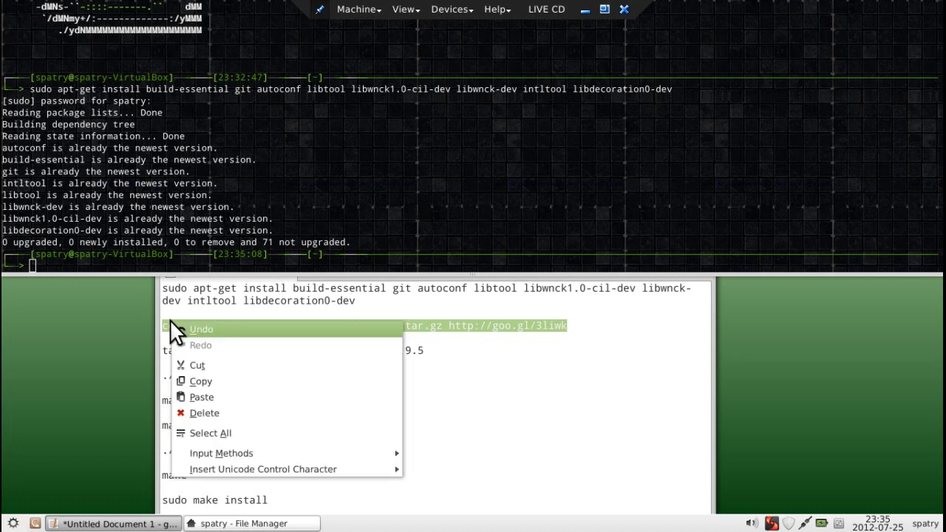
pyautogui.click(202, 381)
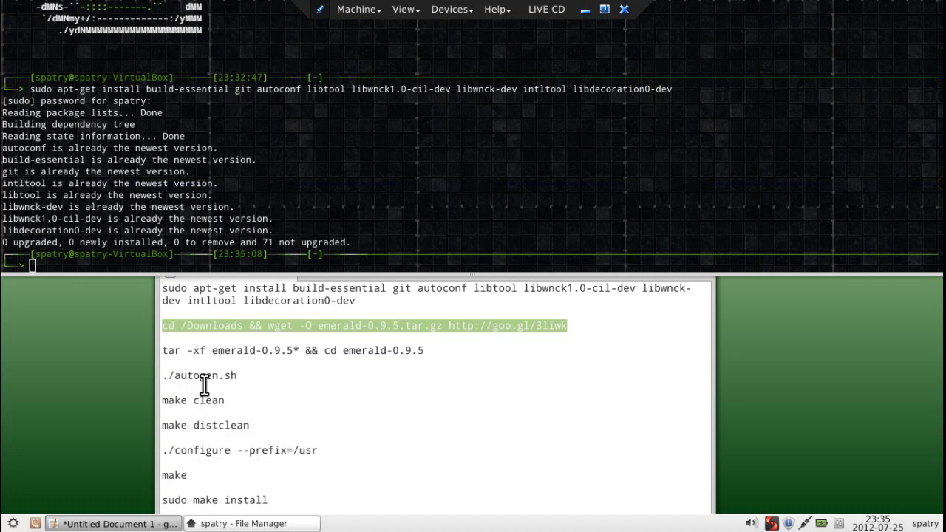
pyautogui.rightClick(64, 260)
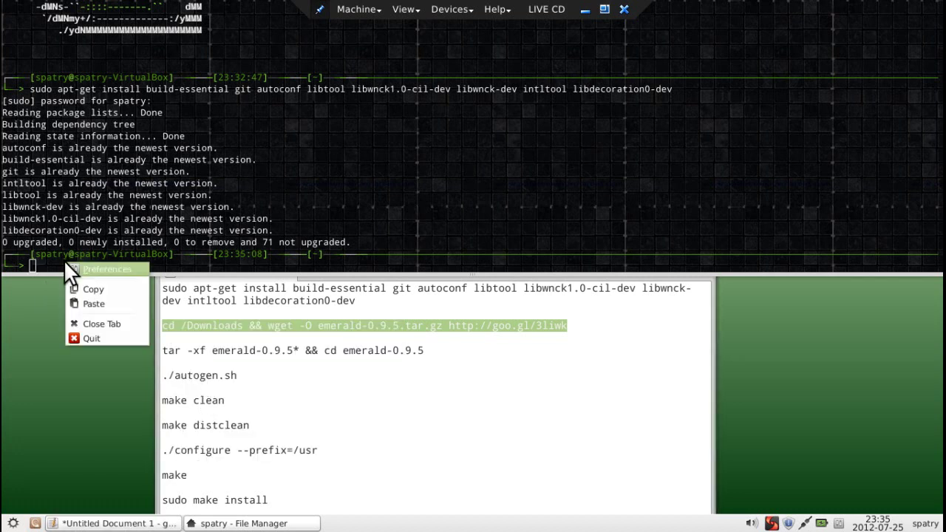
pyautogui.click(89, 298)
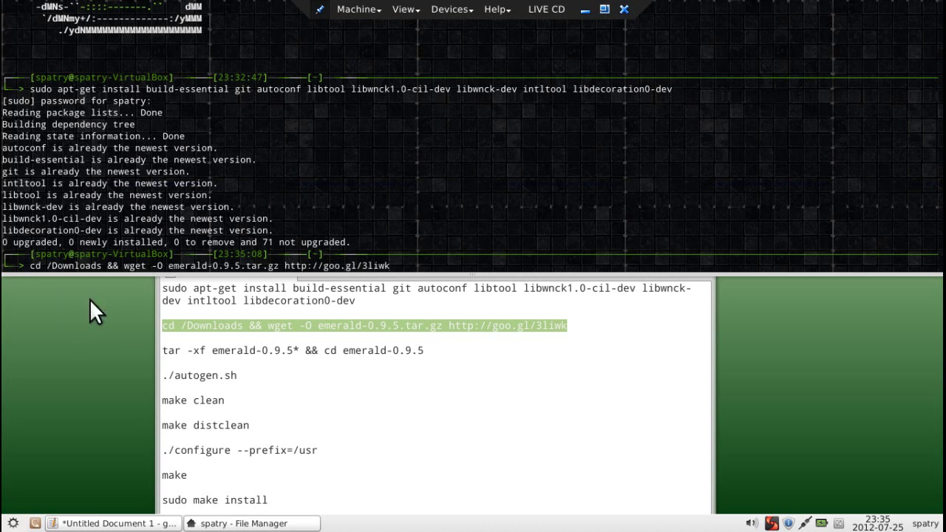
pyautogui.press('Return')
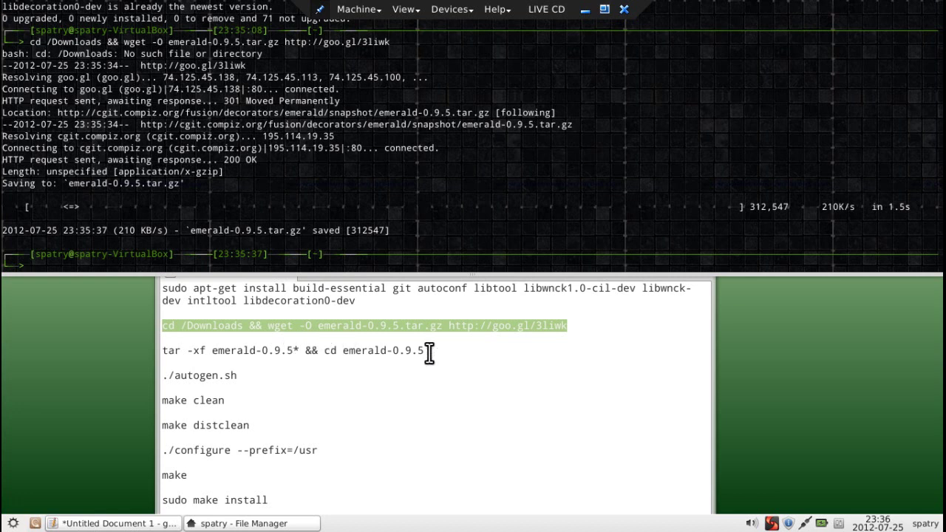
# Step: Run 'tar -xf emerald-0.9.5* && cd emerald-0.9.5', copied from the notes, in the terminal
pyautogui.moveTo(425, 350); pyautogui.dragTo(159, 351)
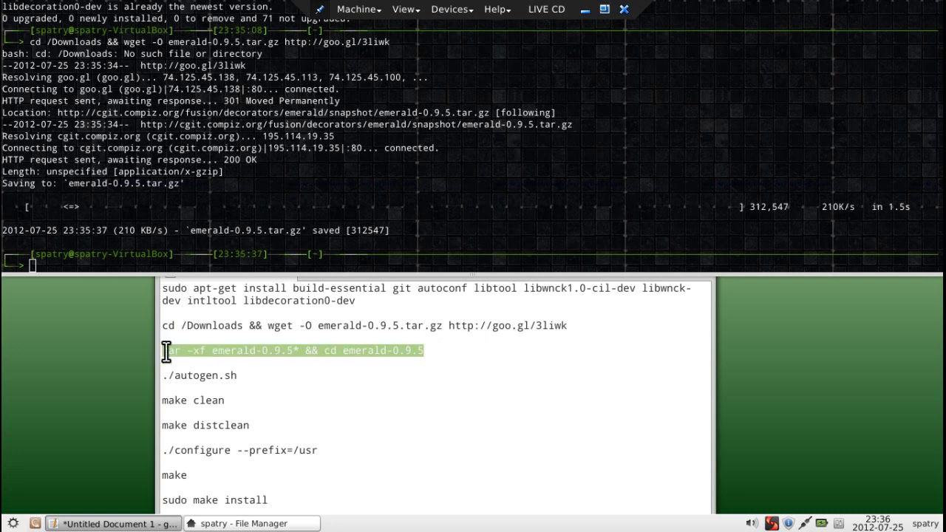
pyautogui.rightClick(167, 348)
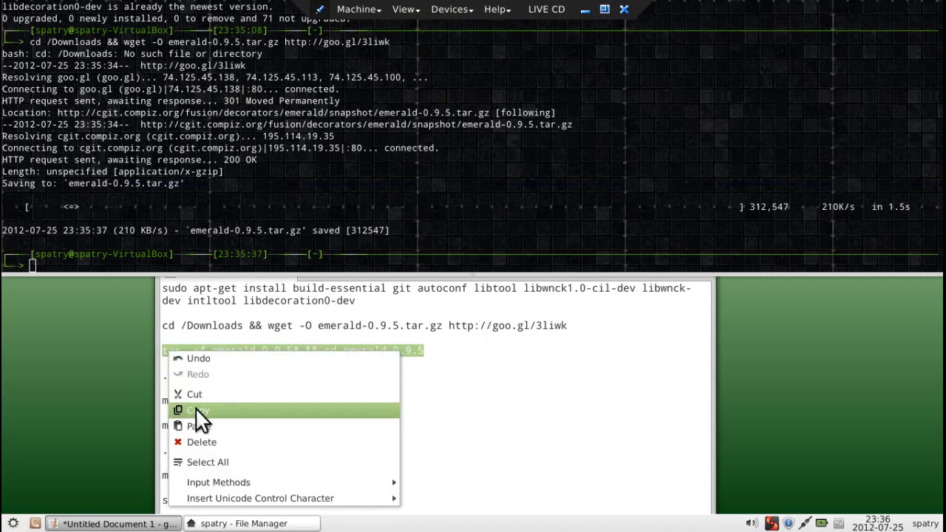
pyautogui.click(195, 407)
pyautogui.rightClick(76, 268)
pyautogui.click(100, 308)
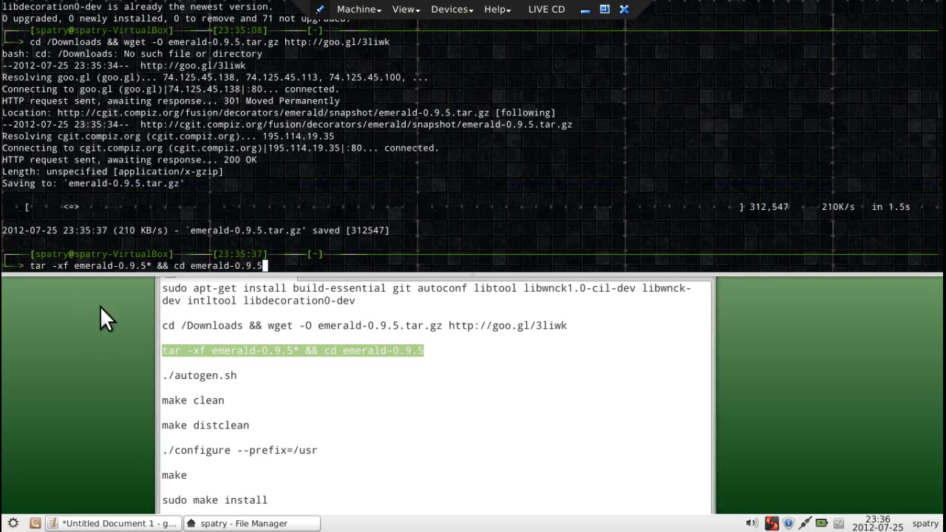
pyautogui.press('Return')
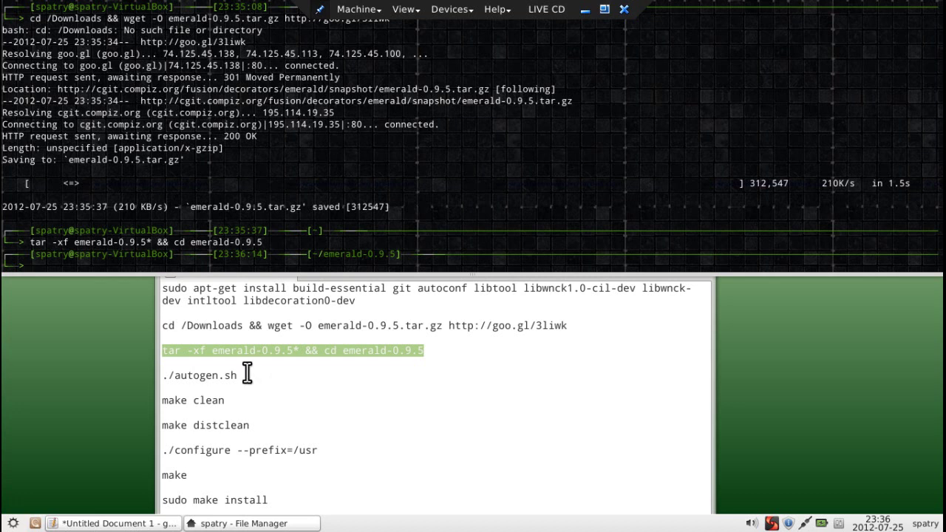
# Step: Copy ./autogen.sh from the notes and run it in ~/emerald-0.9.5 to generate the Makefiles
pyautogui.moveTo(244, 374); pyautogui.dragTo(192, 374)
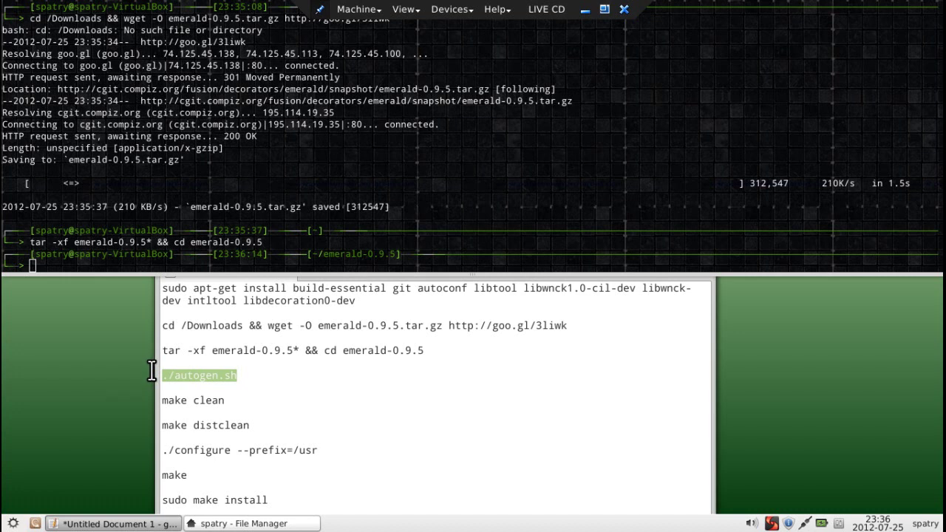
pyautogui.rightClick(167, 374)
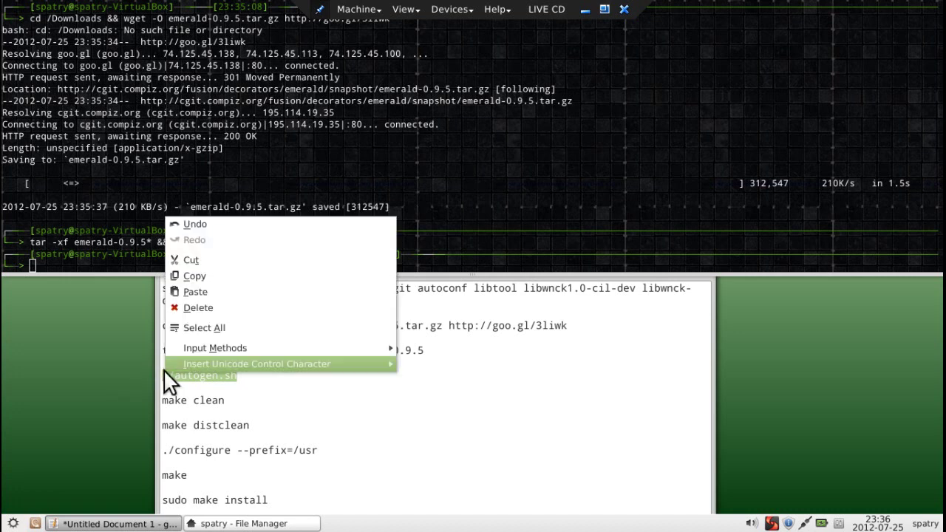
pyautogui.click(207, 277)
pyautogui.rightClick(144, 269)
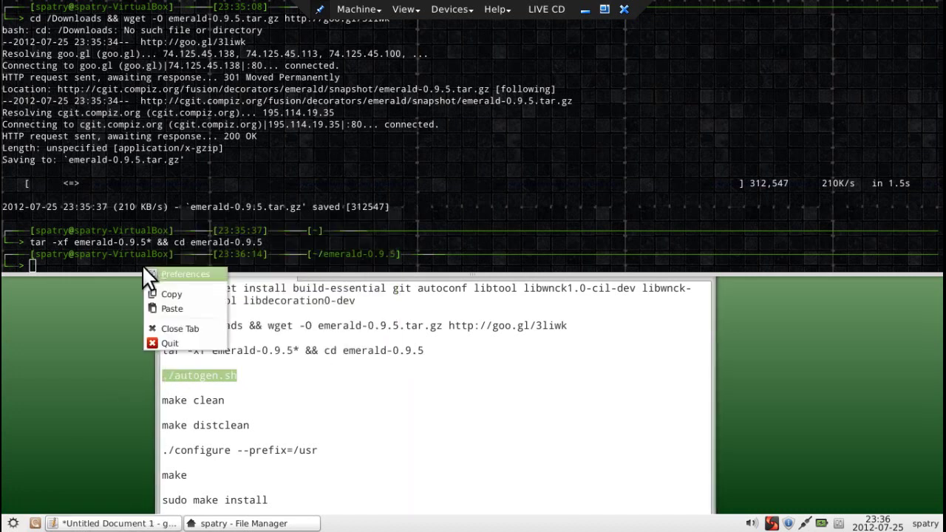
pyautogui.click(162, 311)
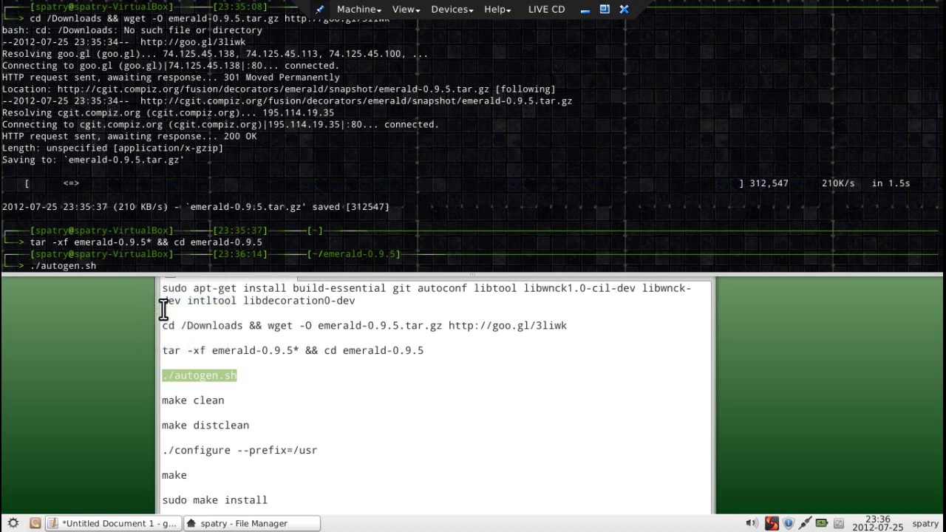
pyautogui.press('Return')
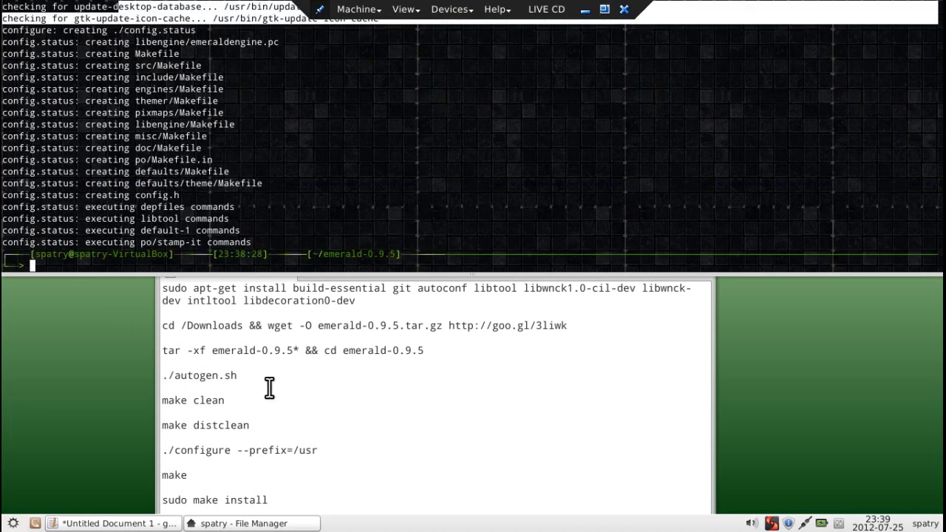
# Step: Copy 'make clean' from the notes and run it in the terminal
pyautogui.moveTo(230, 399); pyautogui.dragTo(148, 399)
pyautogui.rightClick(162, 397)
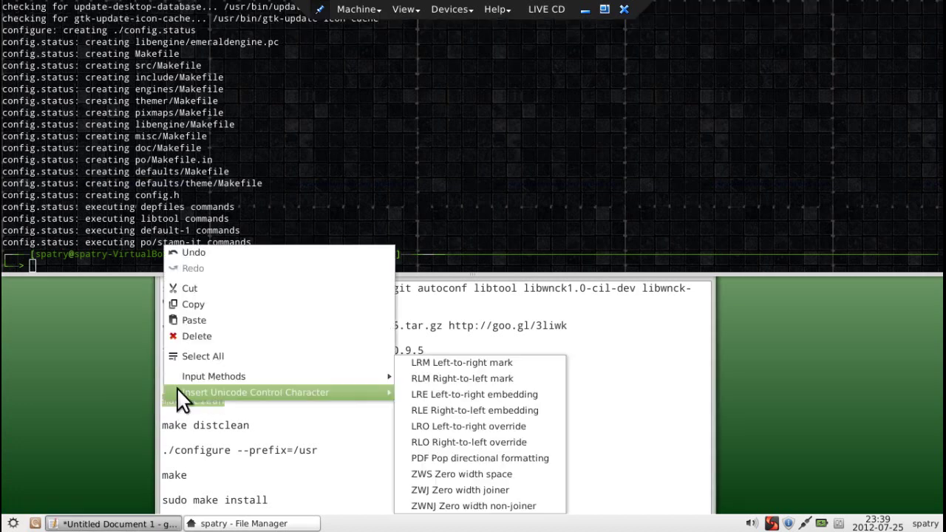
pyautogui.click(204, 304)
pyautogui.rightClick(115, 264)
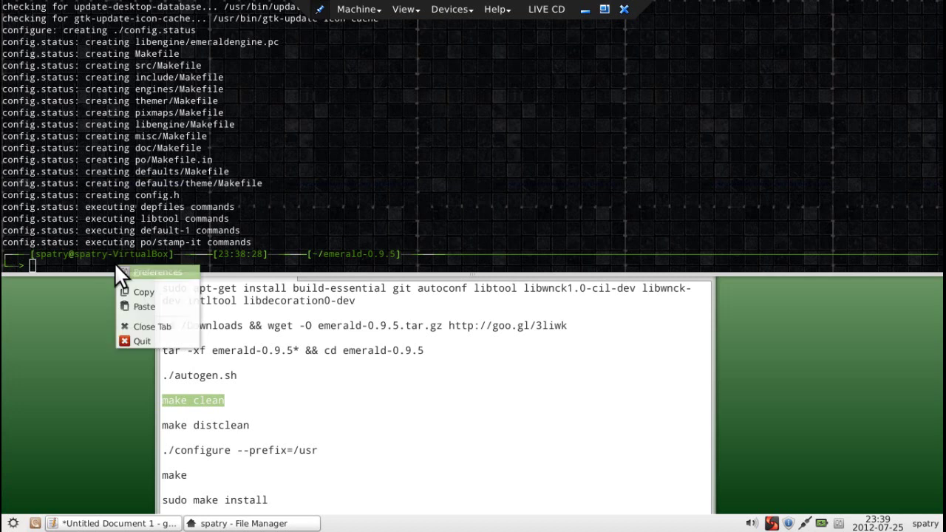
pyautogui.click(136, 306)
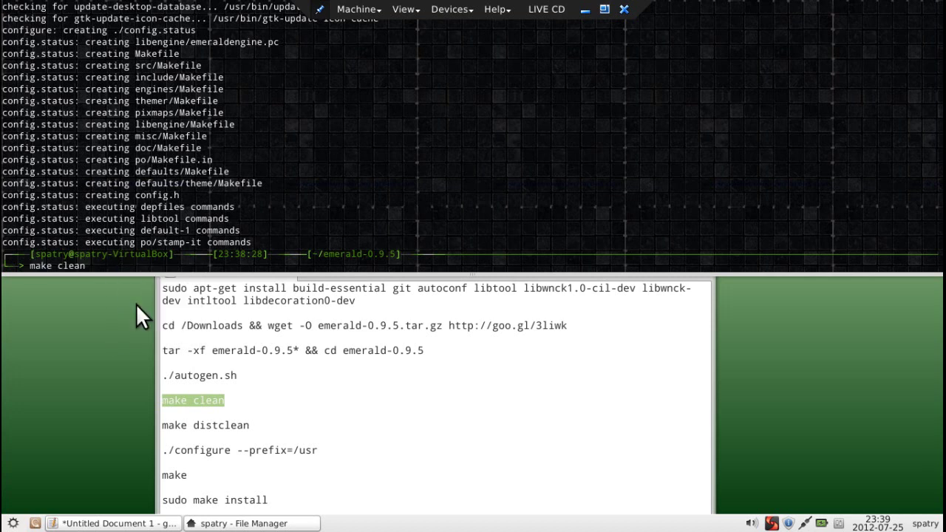
pyautogui.press('Return')
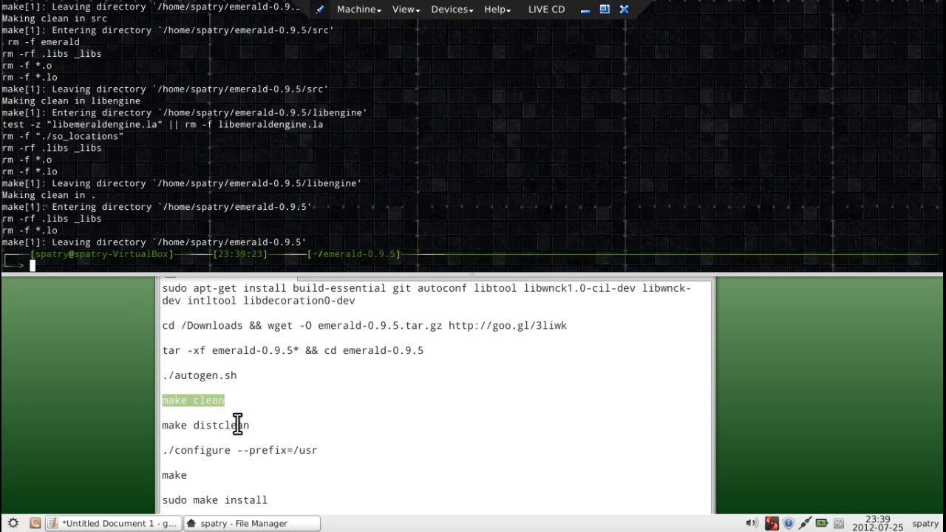
# Step: Copy 'make distclean' from the notes and run it in the terminal
pyautogui.moveTo(251, 426); pyautogui.dragTo(153, 423)
pyautogui.rightClick(169, 423)
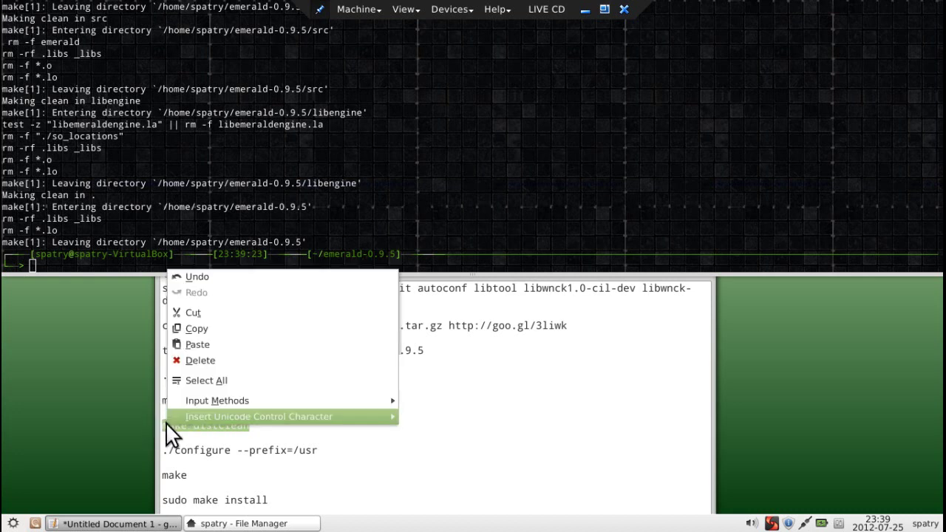
pyautogui.click(194, 322)
pyautogui.rightClick(126, 260)
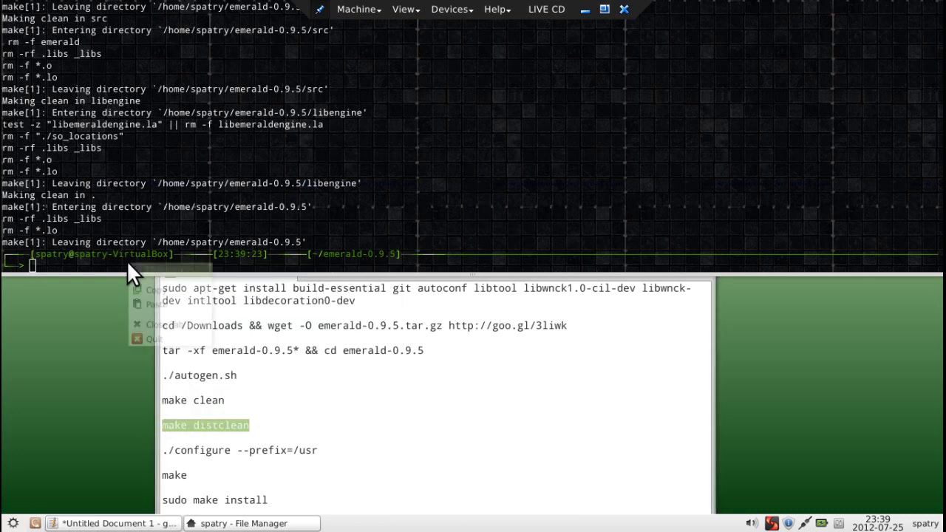
pyautogui.click(154, 302)
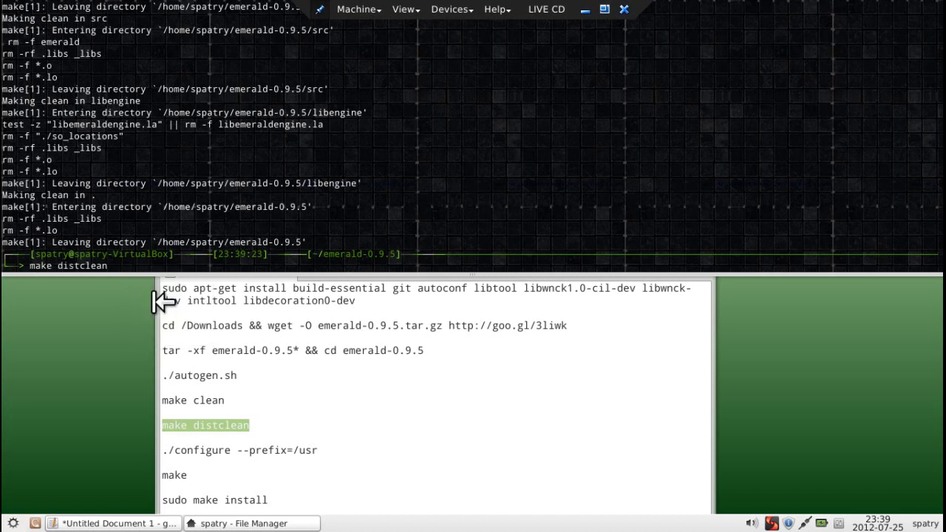
pyautogui.press('Return')
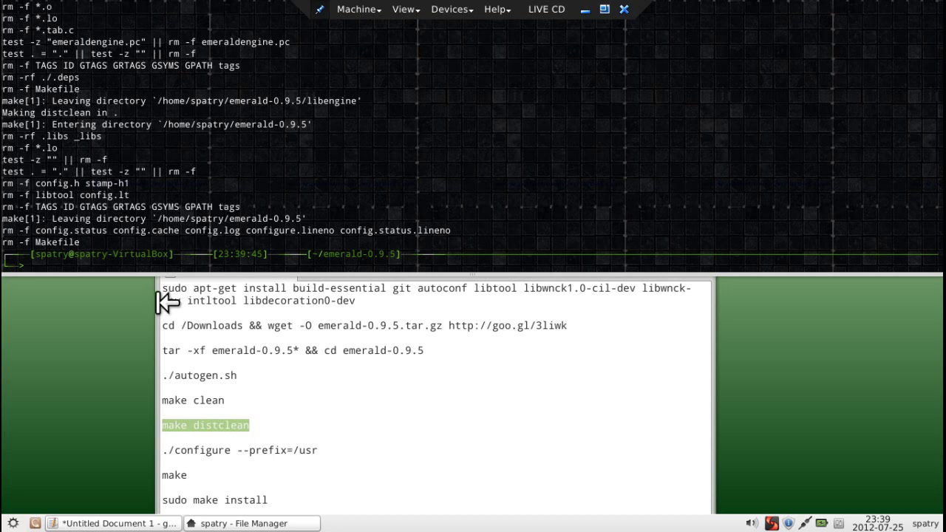
# Step: Configure Emerald with './configure --prefix=/usr' and build it, then select the sudo make install line
pyautogui.moveTo(319, 450); pyautogui.dragTo(157, 448)
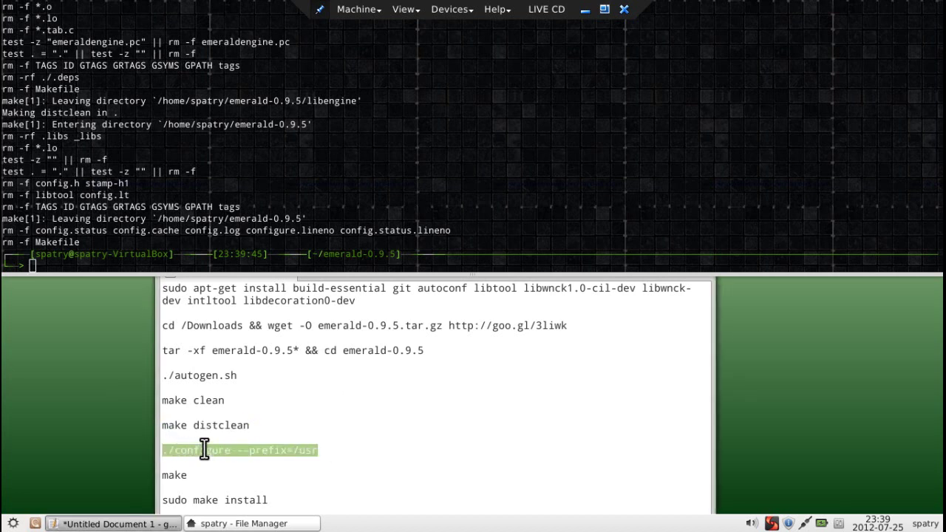
pyautogui.rightClick(200, 450)
pyautogui.moveTo(202, 446)
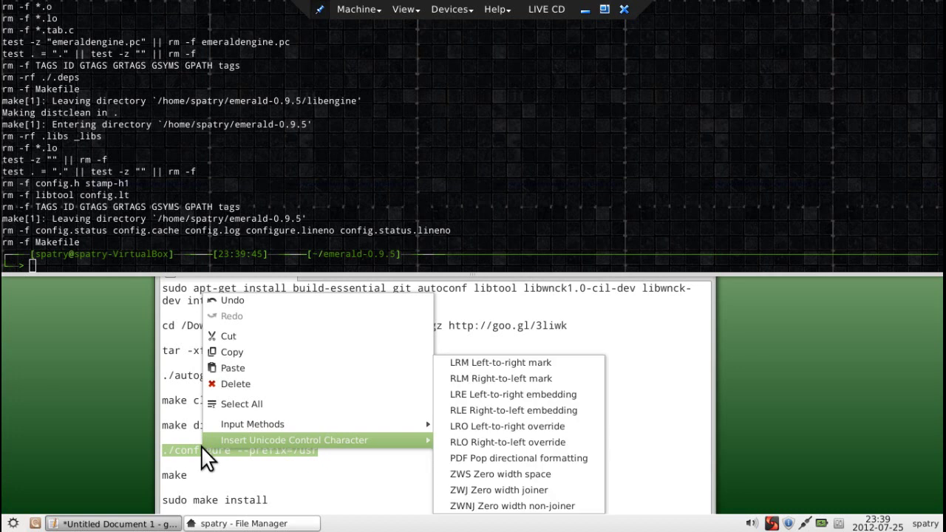
pyautogui.click(232, 352)
pyautogui.rightClick(106, 264)
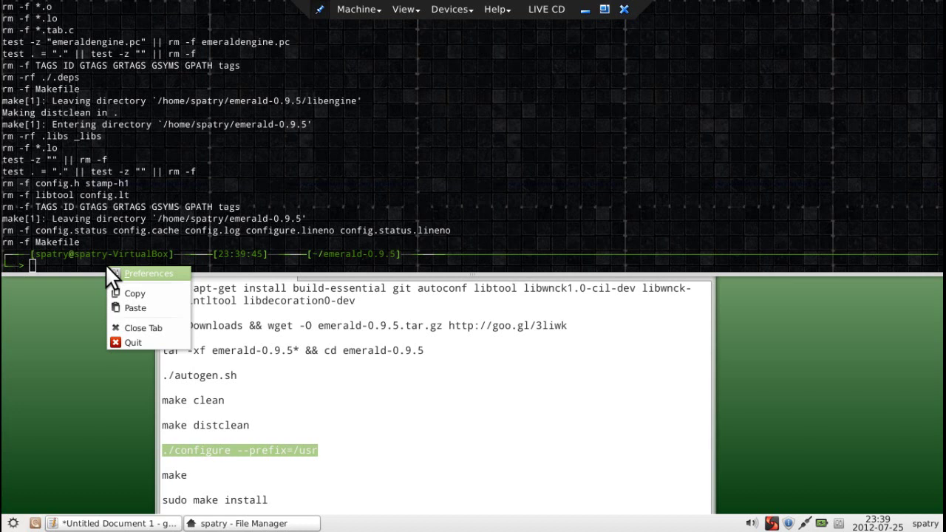
pyautogui.click(131, 308)
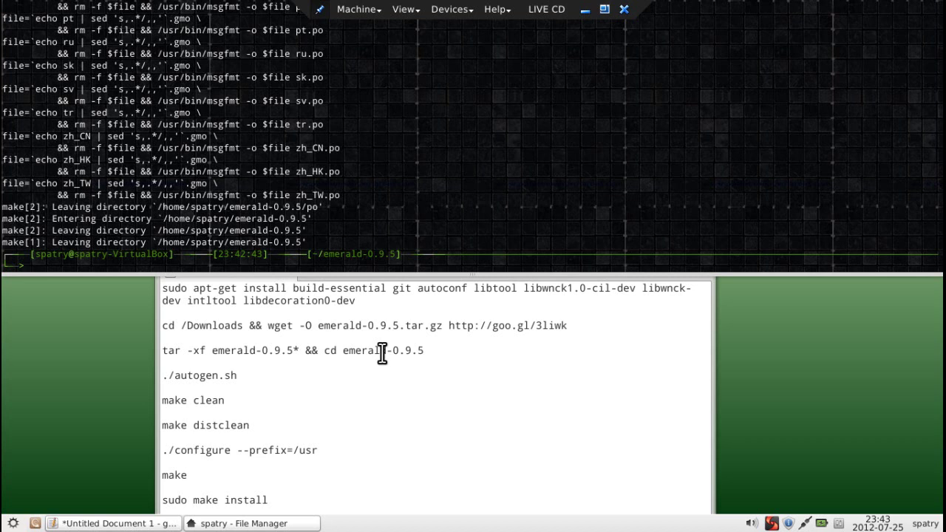
pyautogui.moveTo(271, 503); pyautogui.dragTo(158, 500)
pyautogui.rightClick(182, 500)
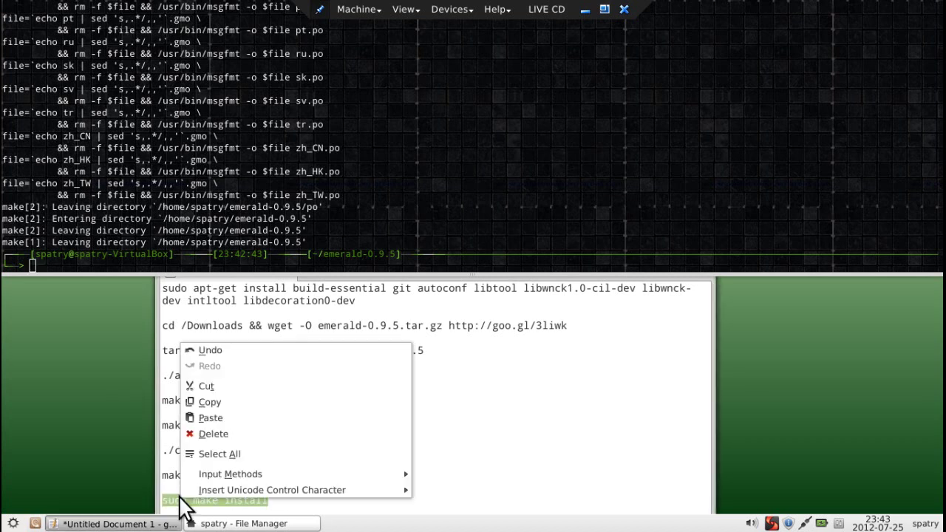
# Step: Paste and run 'sudo make install' in the terminal, then hide the drop-down terminal
pyautogui.click(216, 404)
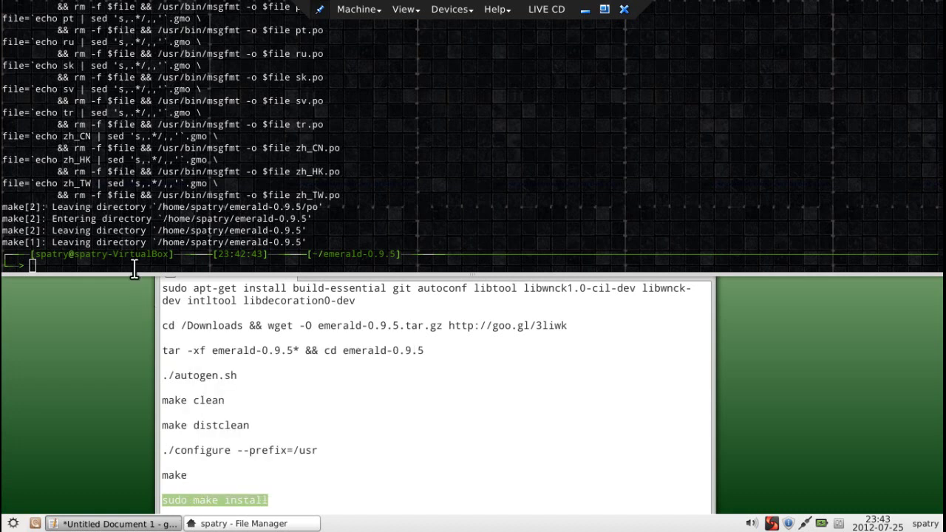
pyautogui.click(134, 267)
pyautogui.rightClick(135, 267)
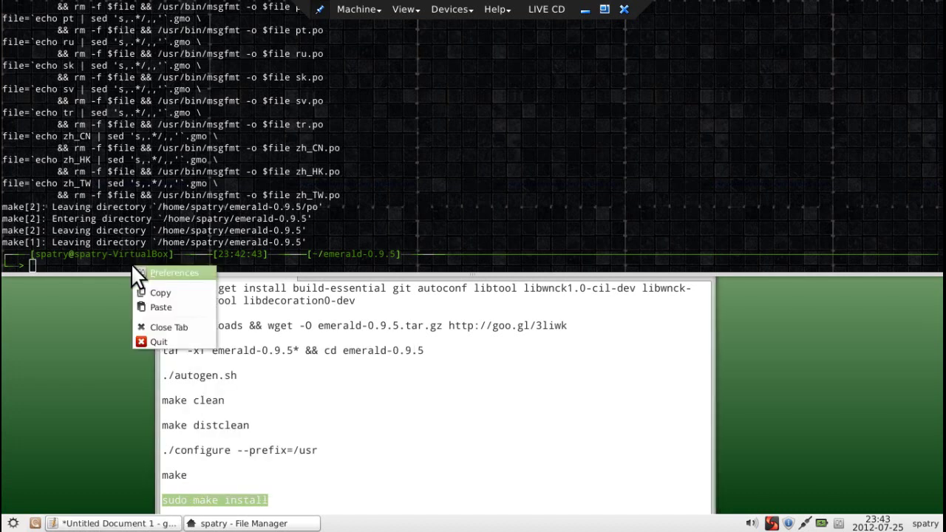
pyautogui.click(152, 307)
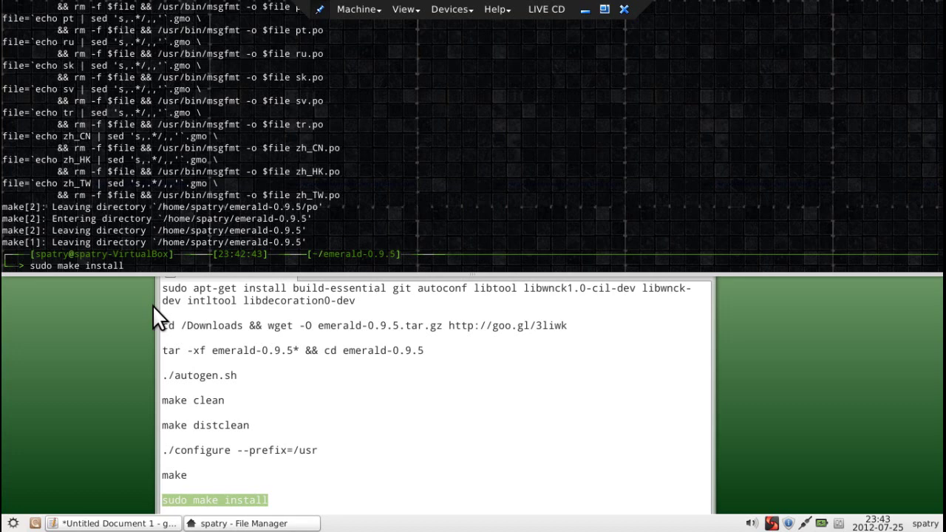
pyautogui.press('Return')
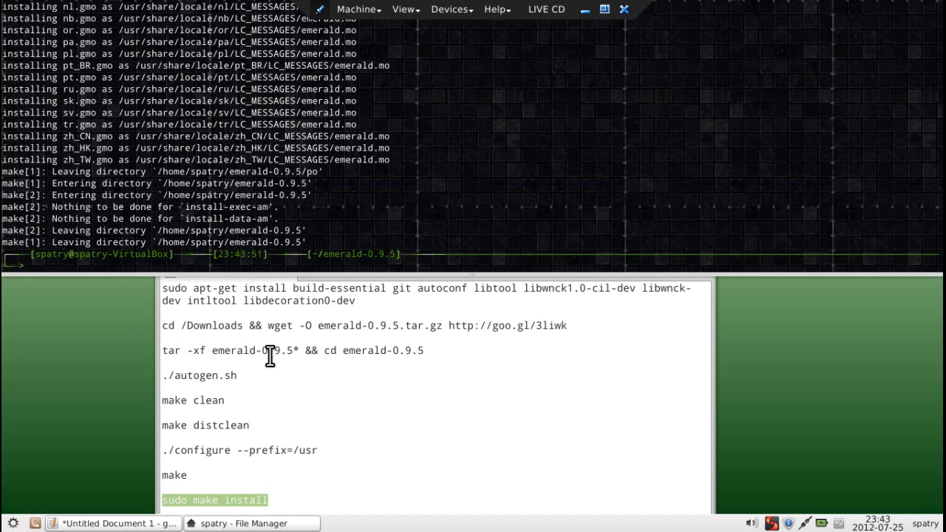
pyautogui.press('F12')
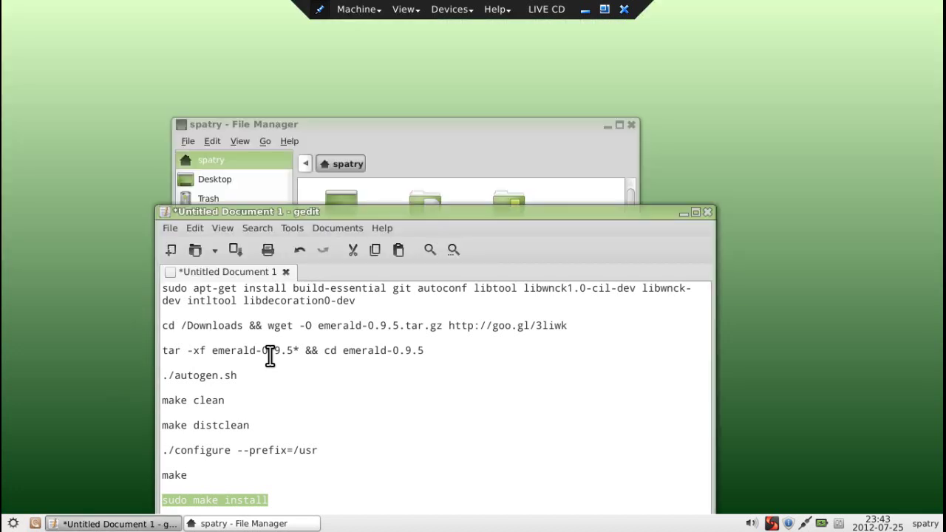
# Step: Move the notes window to the upper left and quit the running fusion tray icon
pyautogui.moveTo(410, 208); pyautogui.dragTo(312, 67)
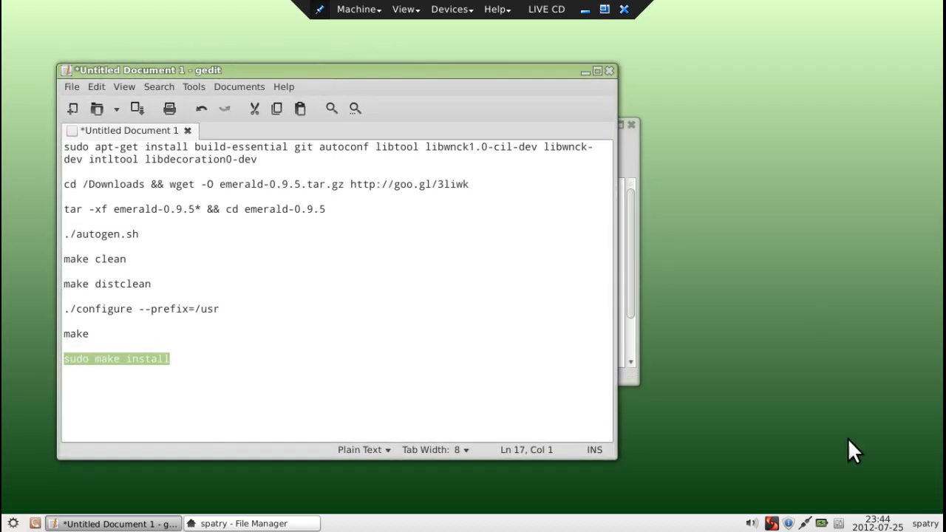
pyautogui.rightClick(770, 521)
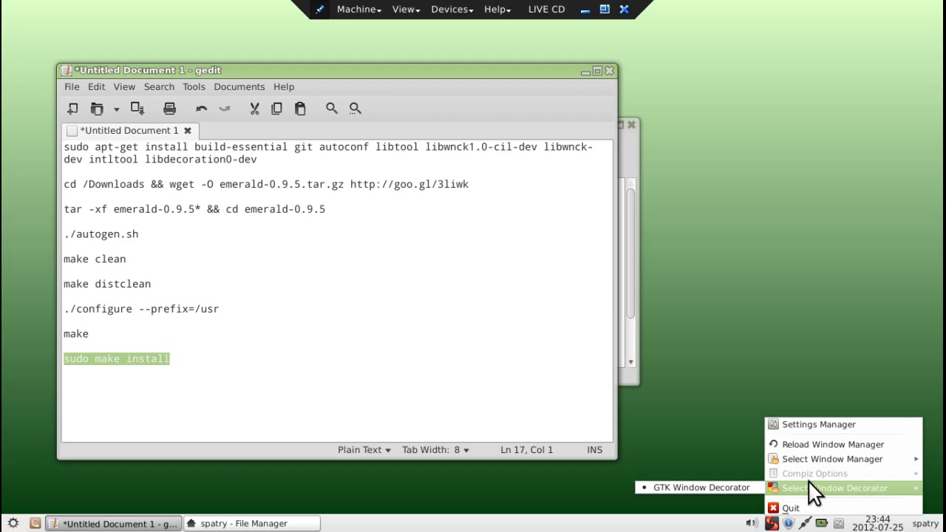
pyautogui.click(779, 508)
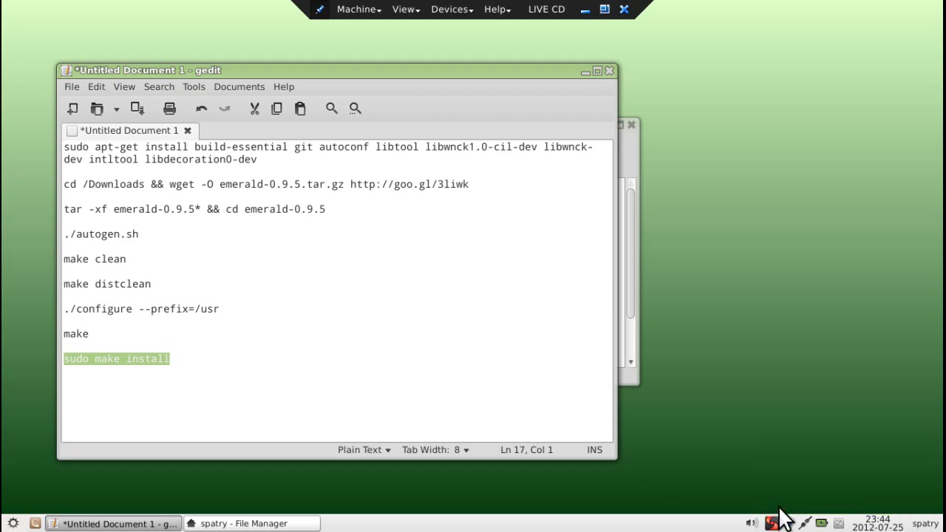
# Step: Relaunch Compiz Fusion Icon from the Whisker menu and start Emerald Theme Manager from it
pyautogui.click(13, 523)
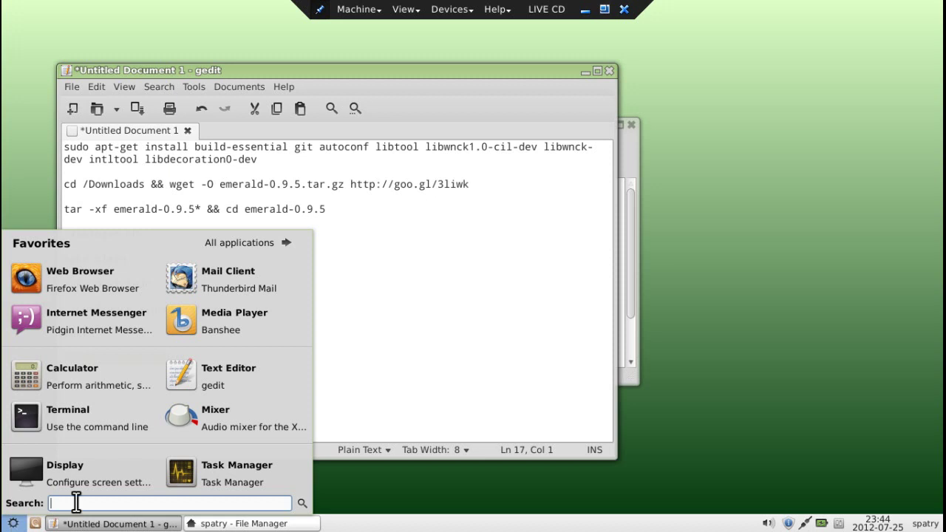
pyautogui.write('fus')
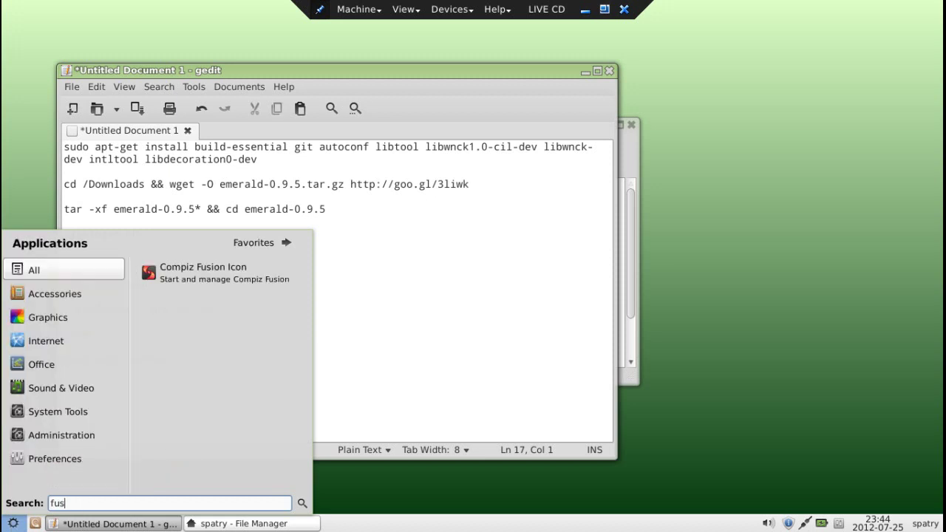
pyautogui.click(203, 267)
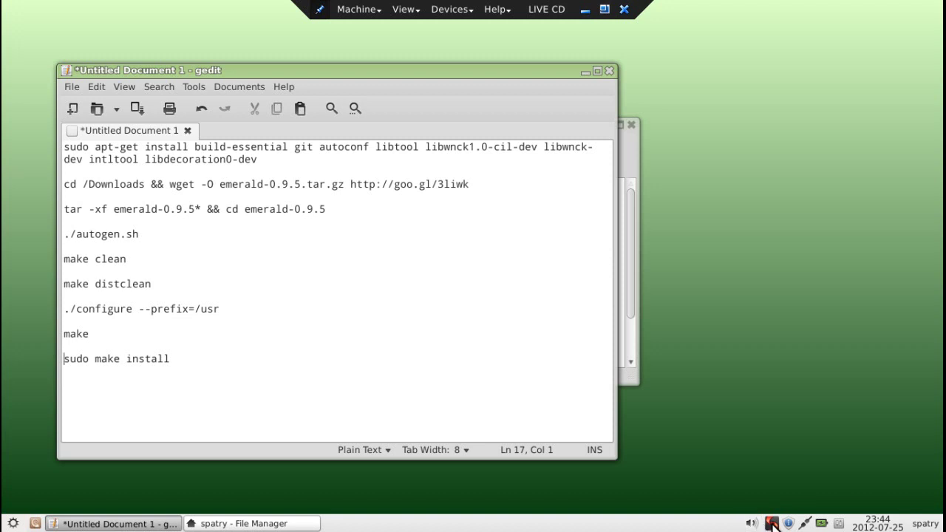
pyautogui.rightClick(769, 523)
pyautogui.moveTo(797, 453)
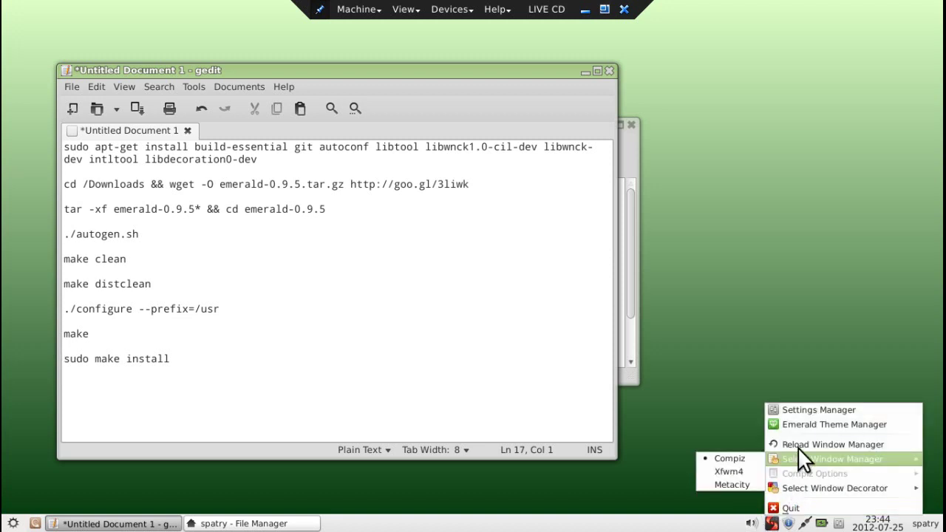
pyautogui.click(803, 422)
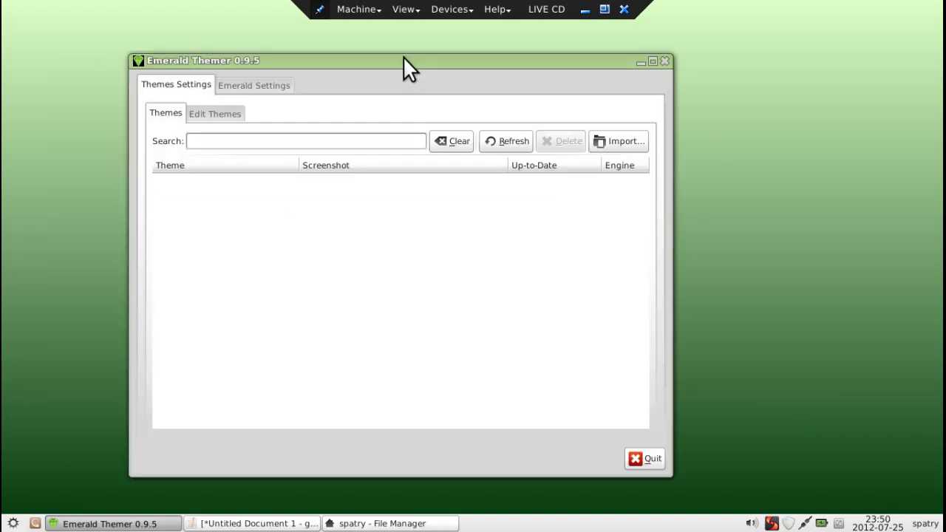
# Step: Place Emerald Themer beside the File Manager and raise the theme manager to the front
pyautogui.moveTo(402, 59); pyautogui.dragTo(580, 69)
pyautogui.moveTo(244, 139); pyautogui.dragTo(90, 181)
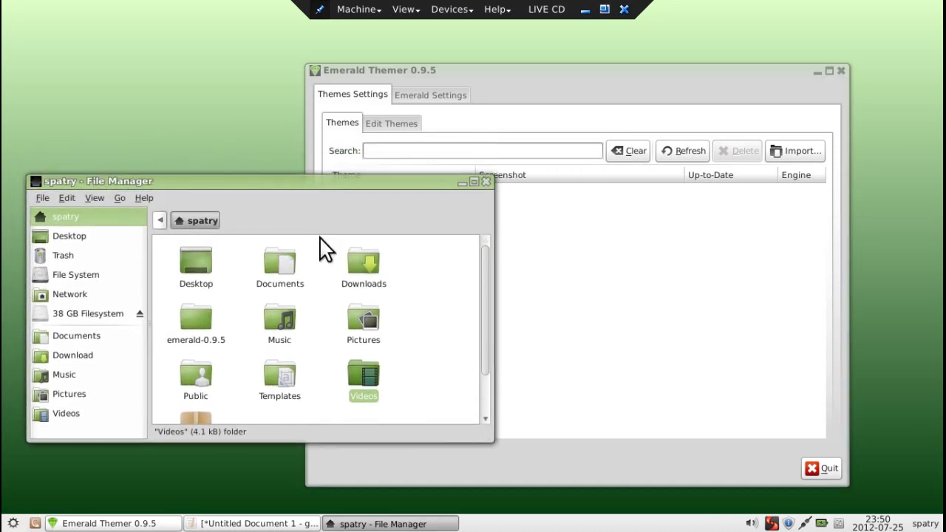
pyautogui.click(612, 71)
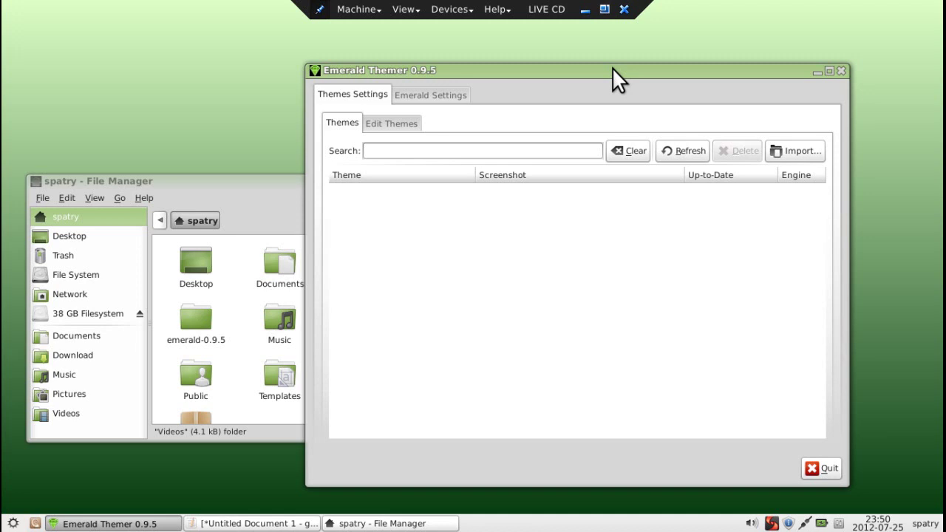
# Step: Import 151986-Cybermil.emerald from Downloads and select the new theme in the list
pyautogui.click(794, 150)
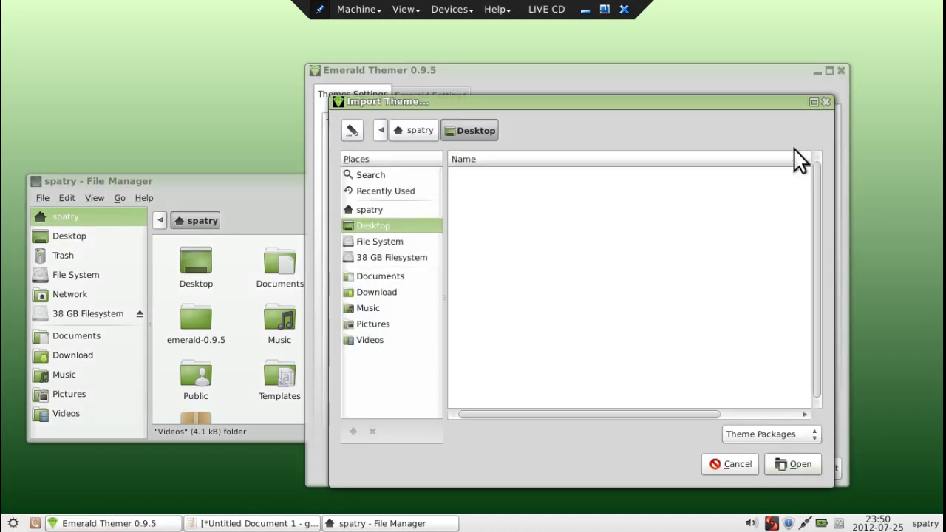
pyautogui.click(374, 296)
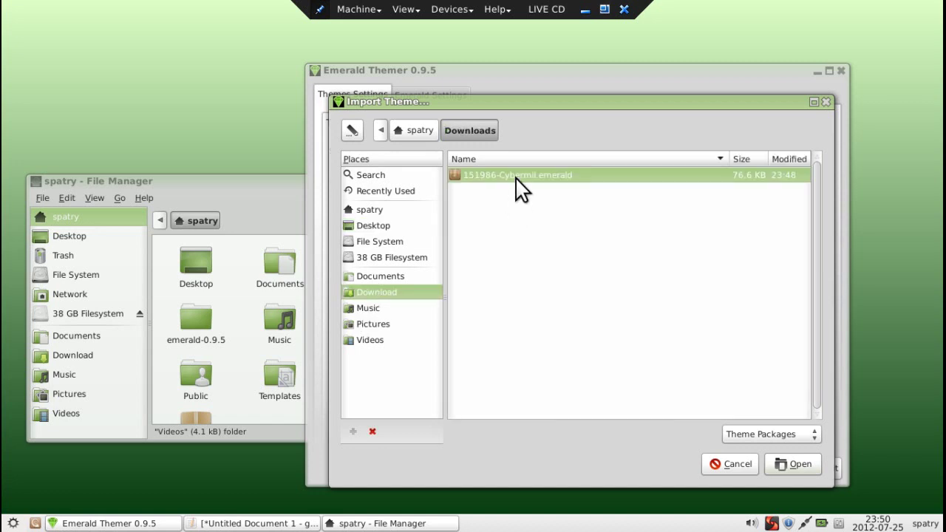
pyautogui.click(792, 466)
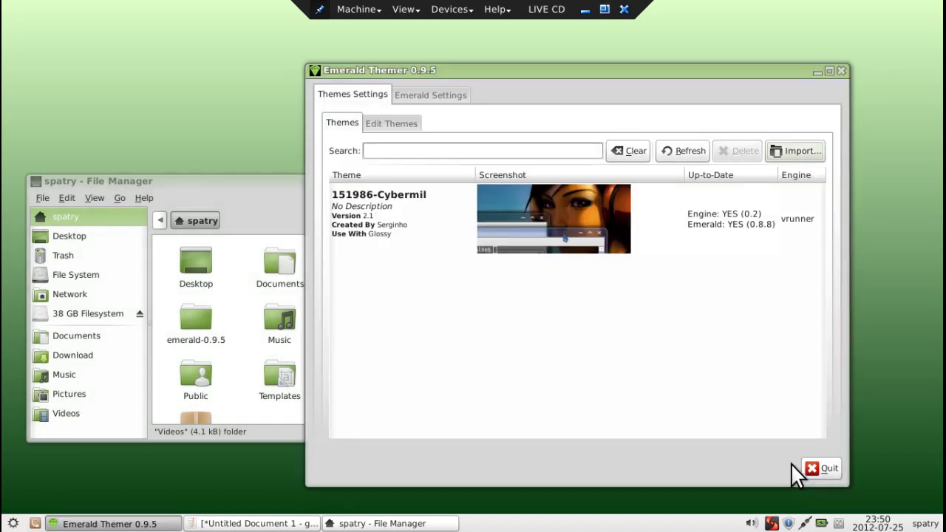
pyautogui.click(389, 220)
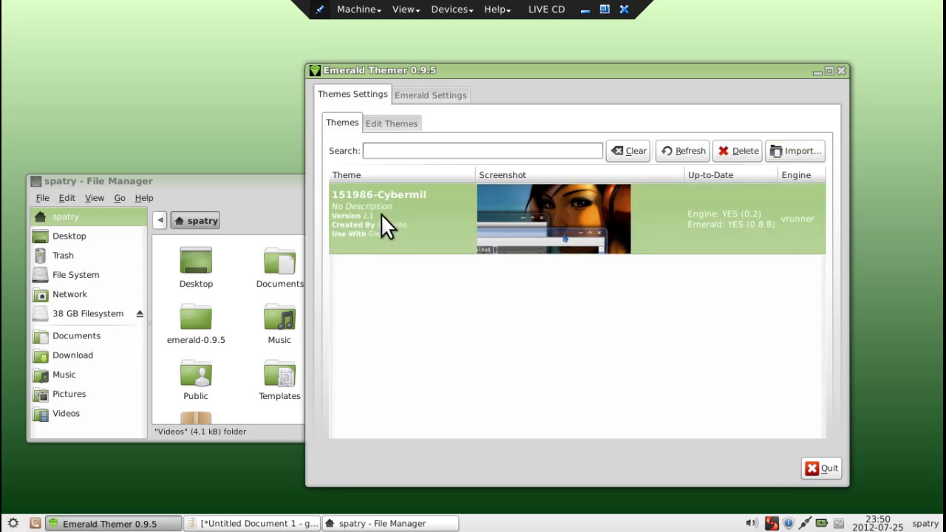
pyautogui.click(771, 523)
pyautogui.click(735, 499)
# Step: Choose Emerald as the window decorator from the Fusion Icon tray menu
pyautogui.click(771, 523)
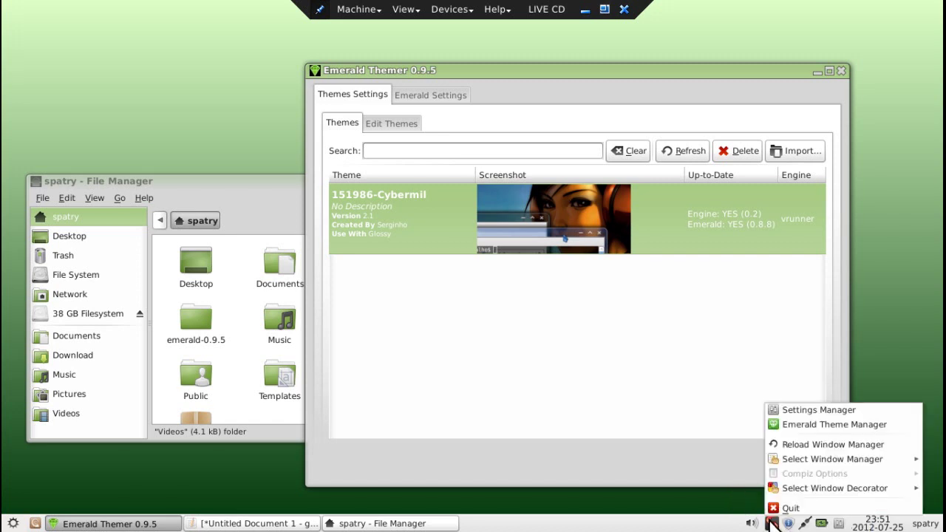
pyautogui.moveTo(779, 490)
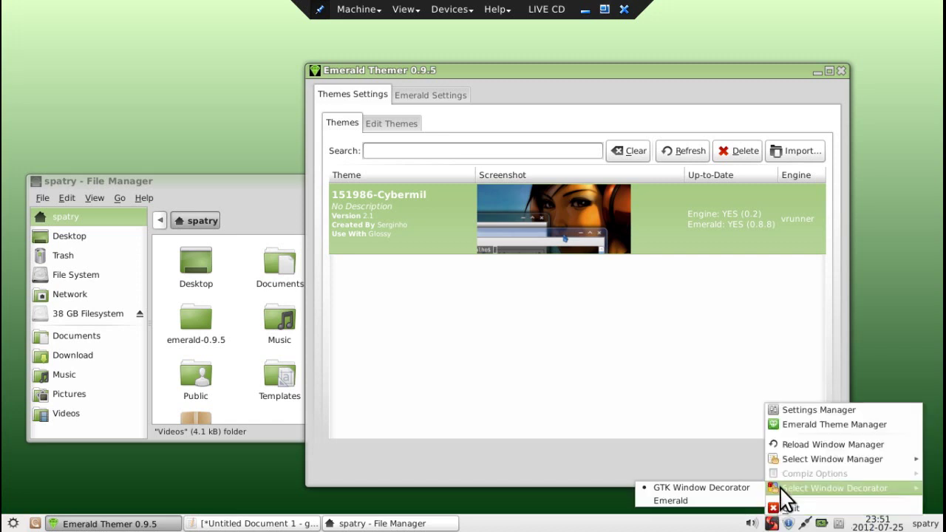
pyautogui.click(723, 500)
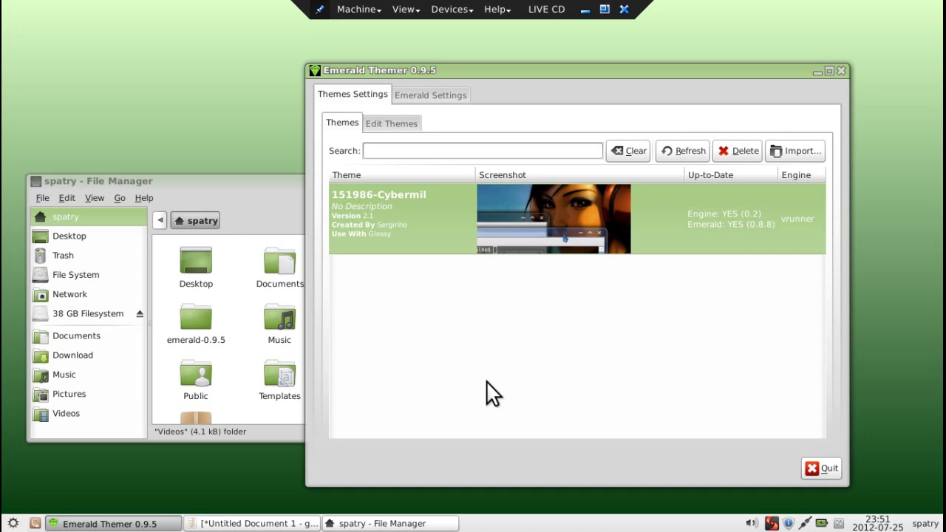
# Step: Run emerald --replace in the drop-down terminal, then hide the terminal
pyautogui.press('F12')
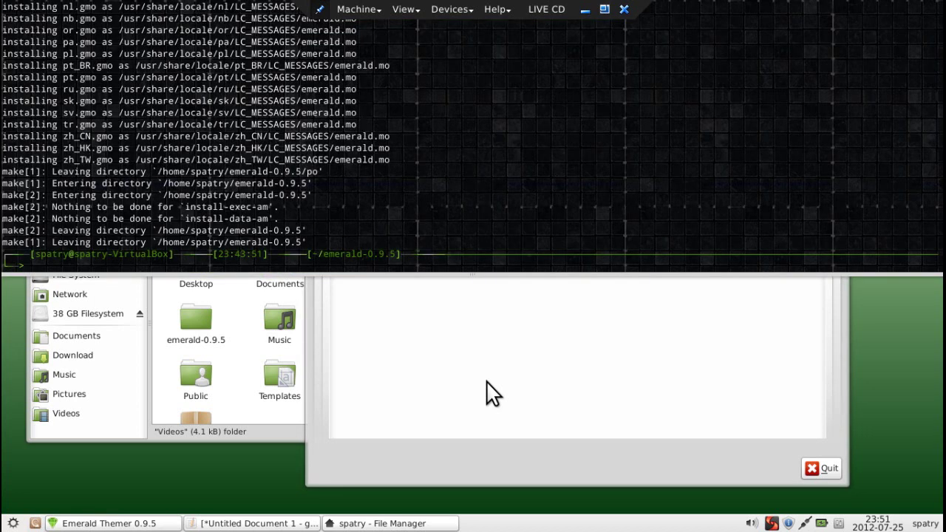
pyautogui.write('emerald --replace')
pyautogui.press('Return')
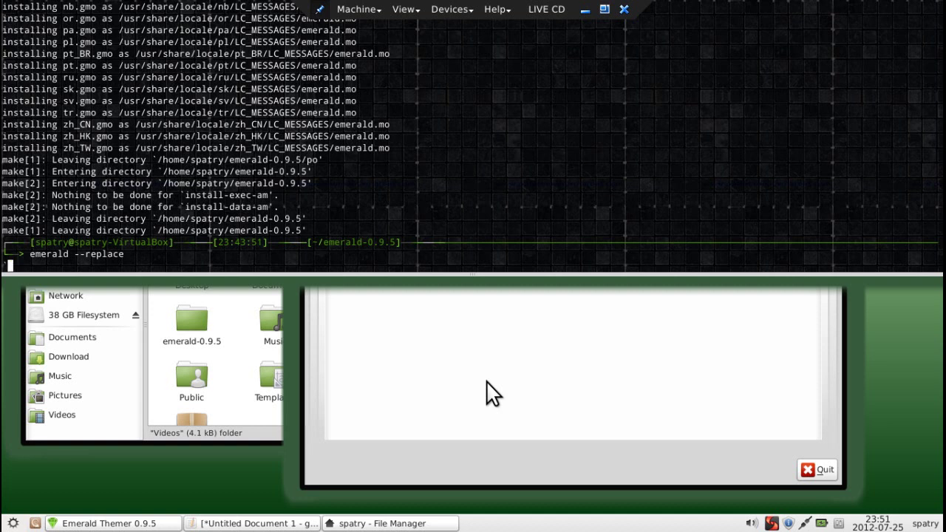
pyautogui.press('F12')
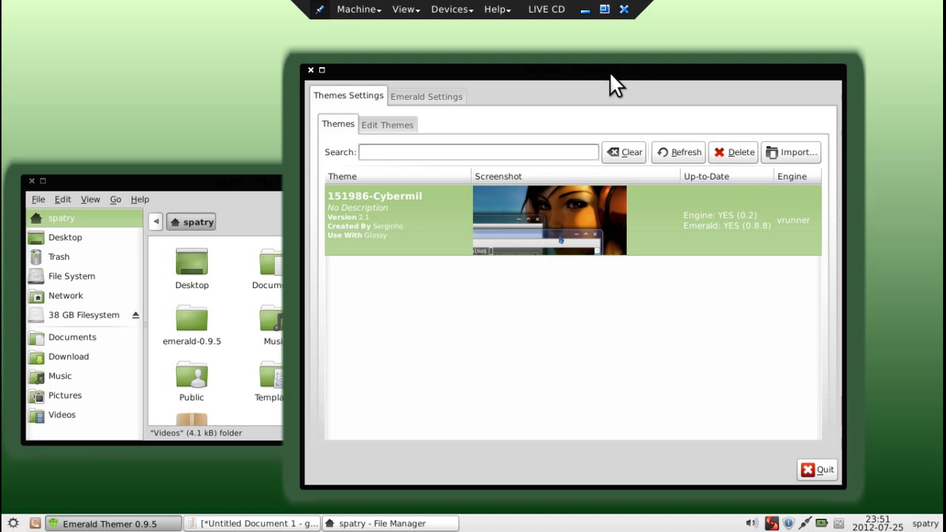
# Step: Open 151986-Cybermil in the Emerald theme editor, checking its Theme details and vrunner (0.2) Frame Engine page
pyautogui.moveTo(609, 71); pyautogui.dragTo(571, 70)
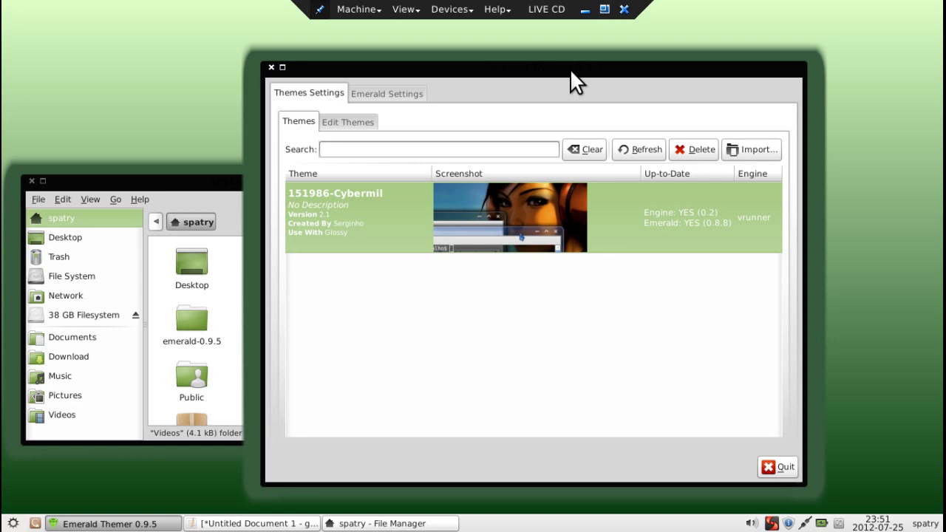
pyautogui.rightClick(773, 523)
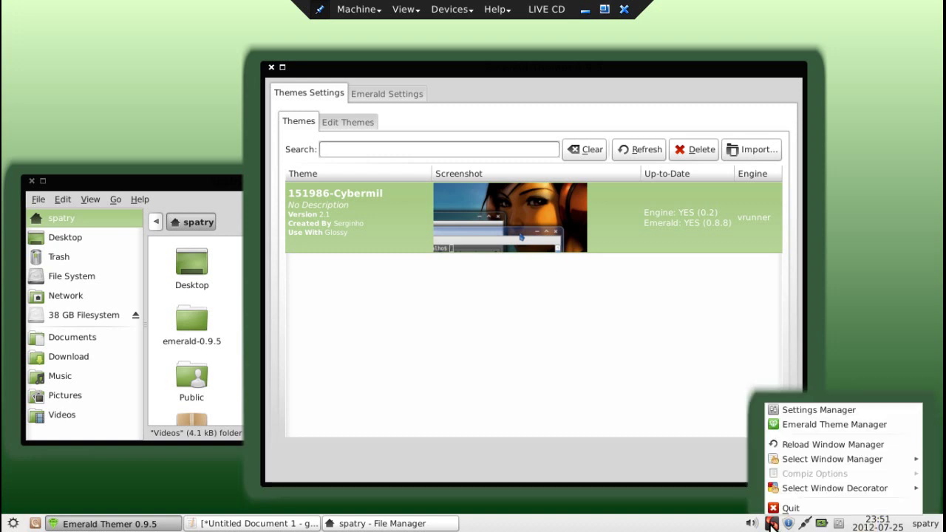
pyautogui.click(808, 428)
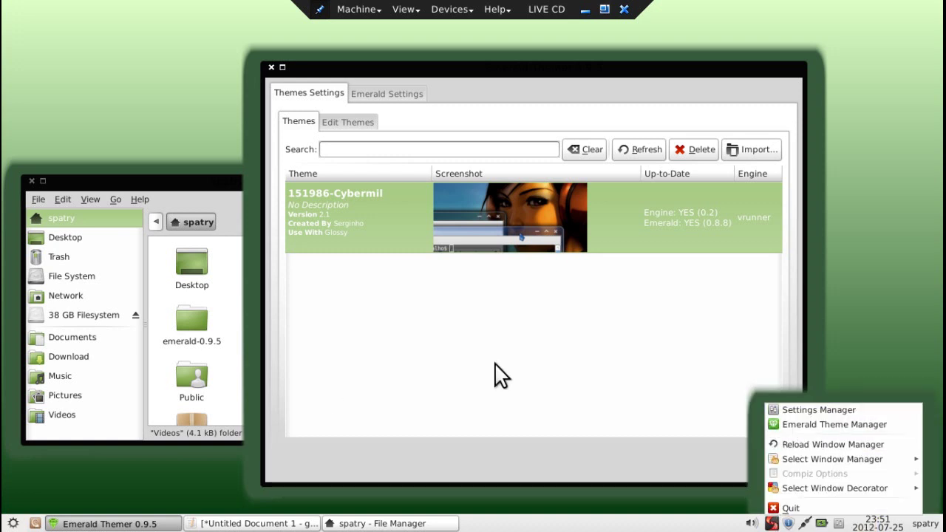
pyautogui.click(347, 122)
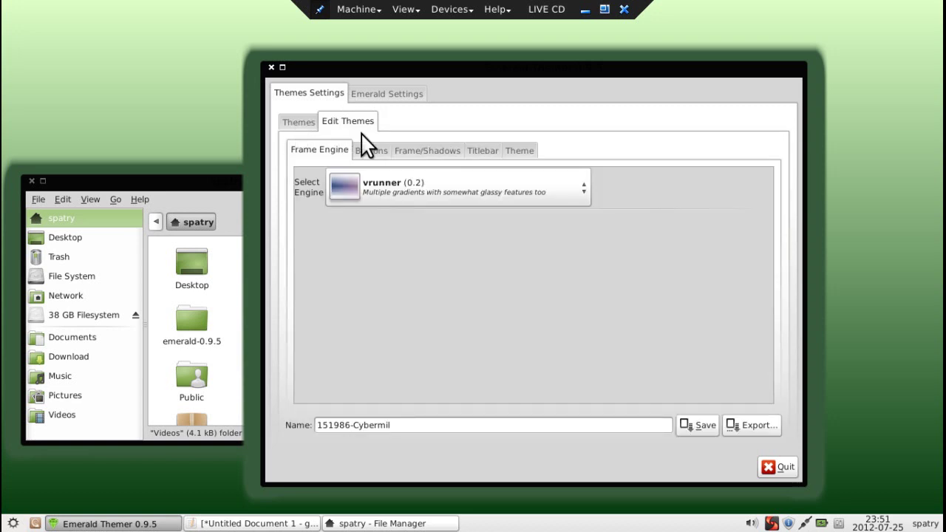
pyautogui.click(527, 155)
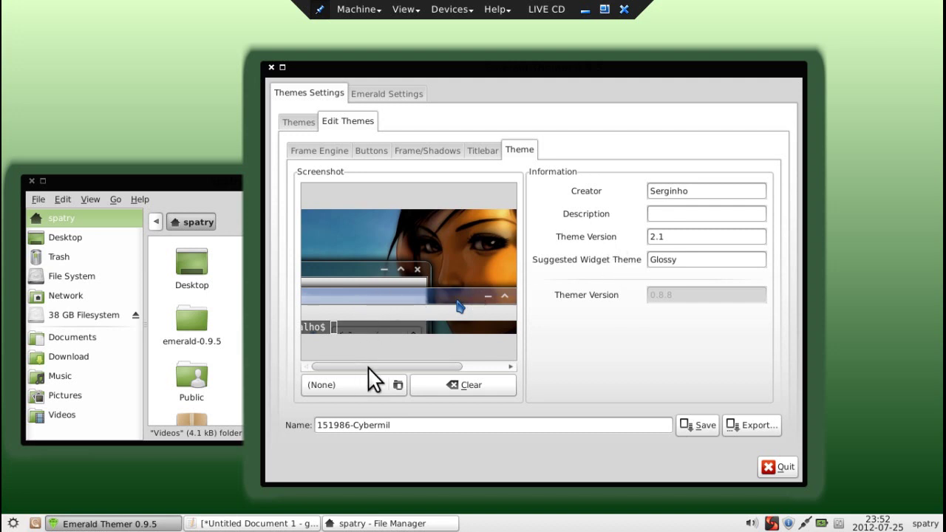
pyautogui.moveTo(368, 368)
pyautogui.mouseDown()
pyautogui.moveTo(417, 365)
pyautogui.moveTo(363, 368)
pyautogui.mouseUp()
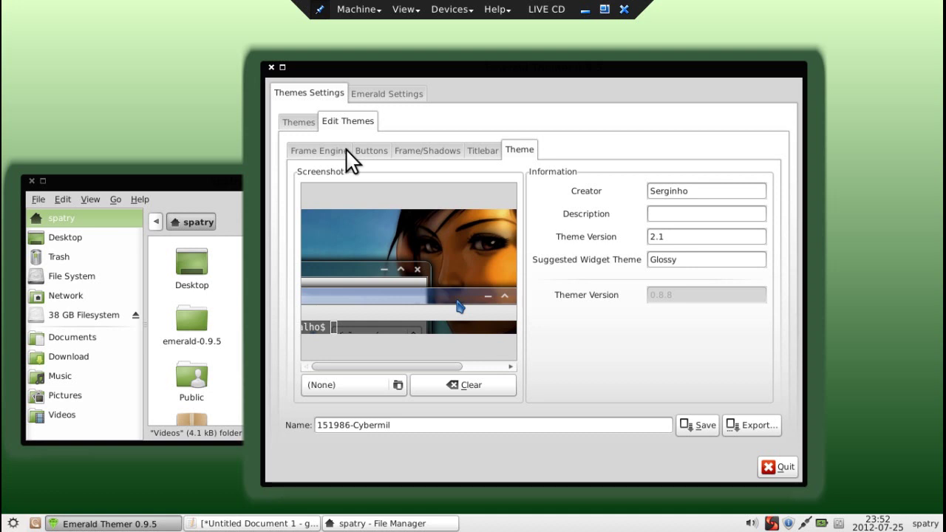
pyautogui.click(316, 151)
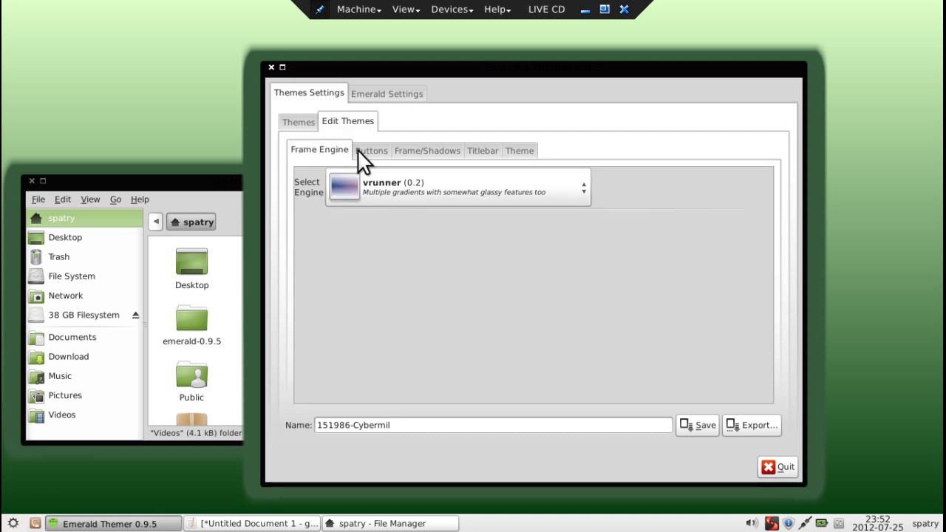
# Step: Browse the Select Engine list, briefly trying truglass before returning to zootreeves
pyautogui.click(378, 176)
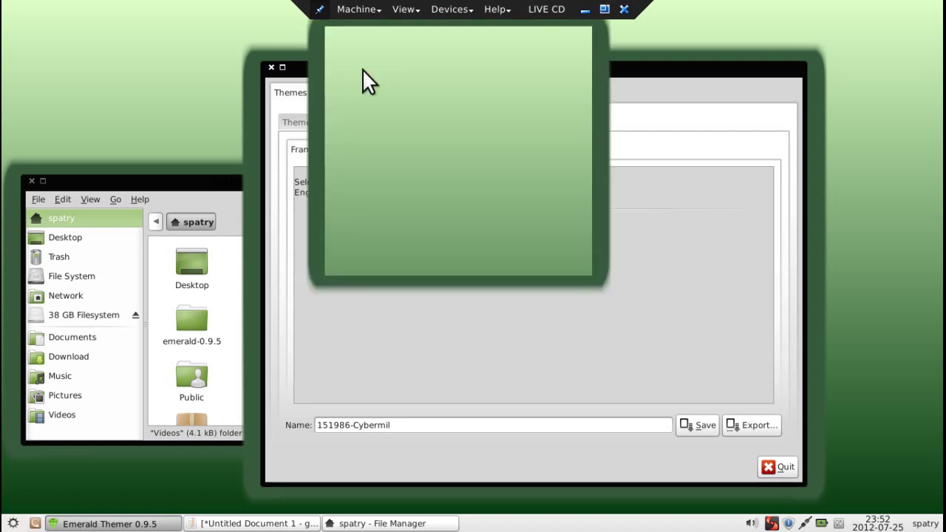
pyautogui.click(353, 42)
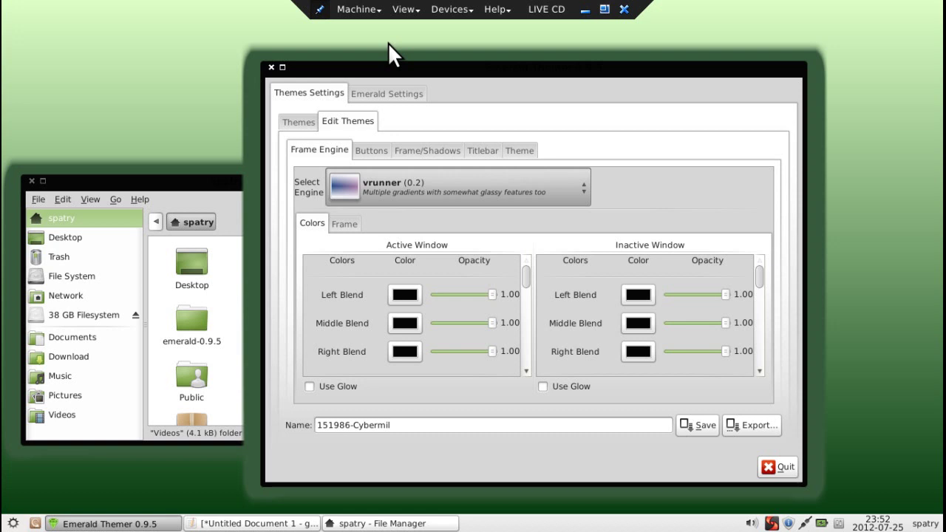
pyautogui.click(364, 179)
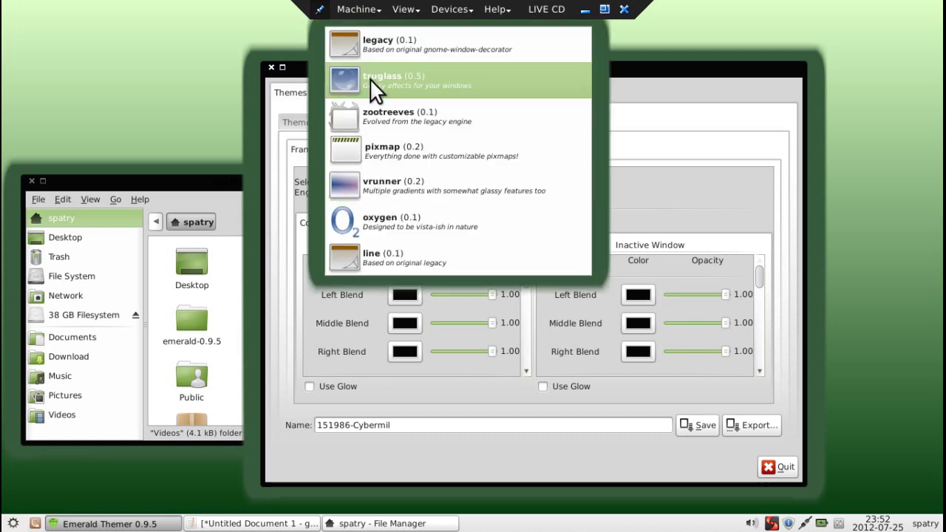
pyautogui.click(369, 78)
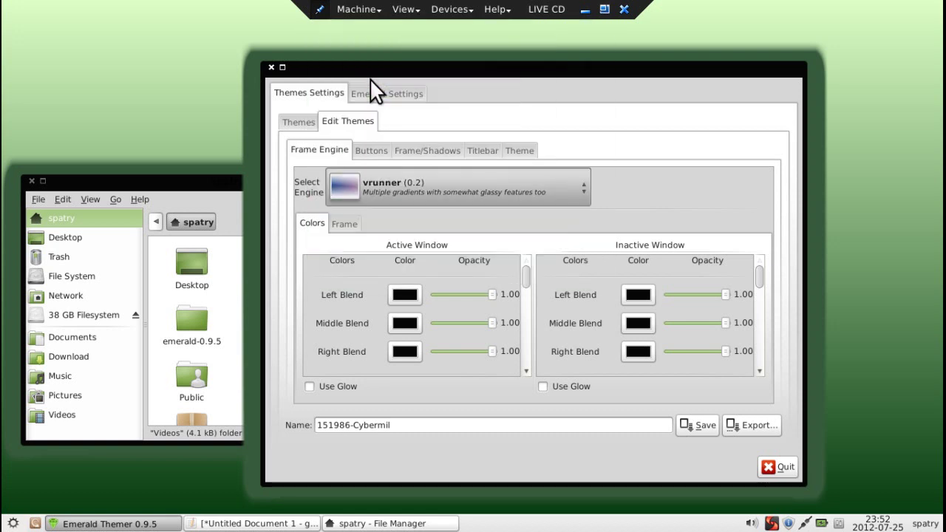
pyautogui.moveTo(553, 74); pyautogui.dragTo(503, 64)
pyautogui.click(402, 179)
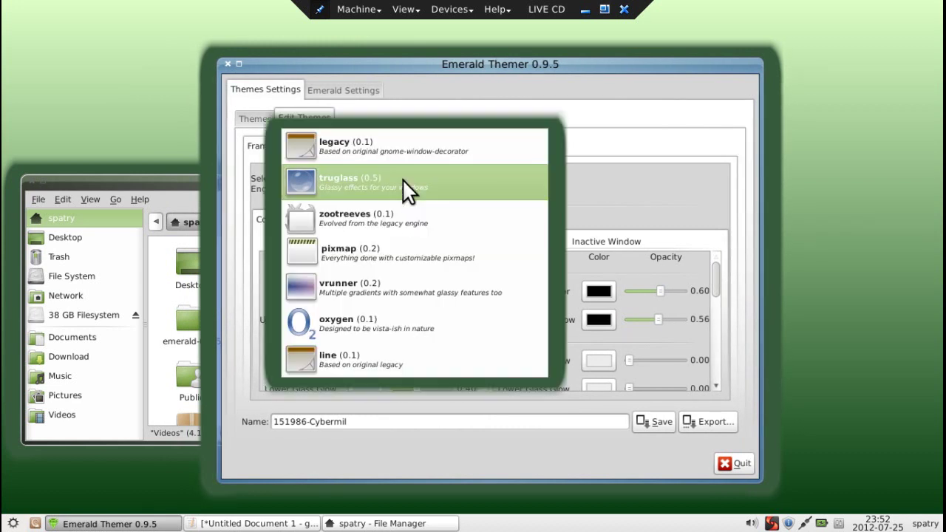
pyautogui.press('Escape')
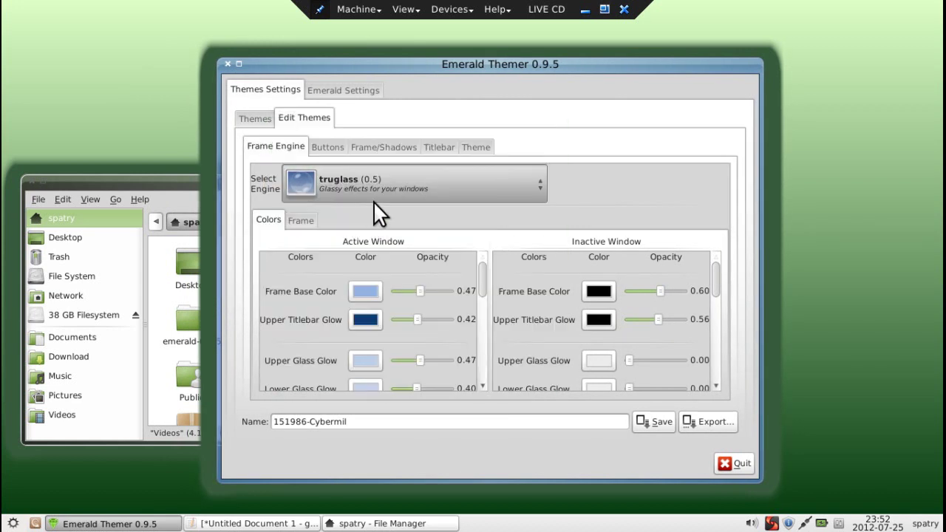
pyautogui.scroll(-2, 374, 184)
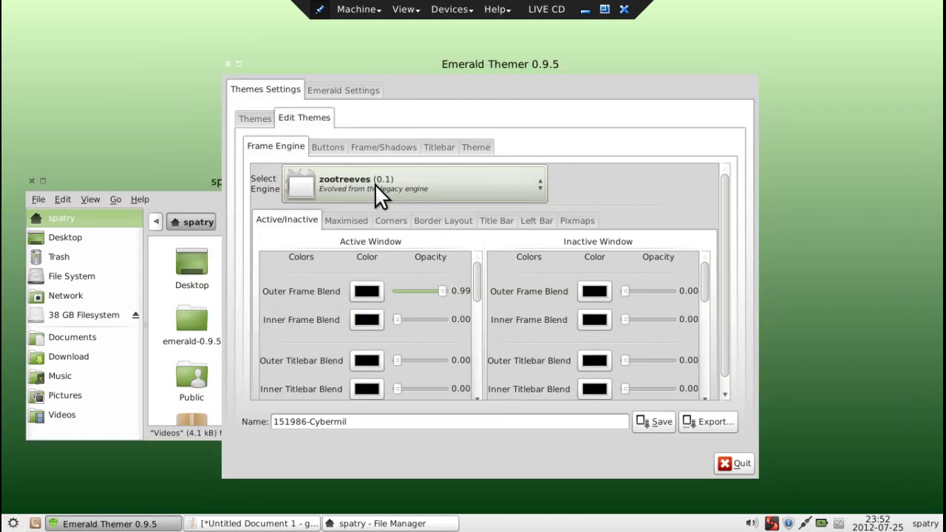
pyautogui.click(377, 184)
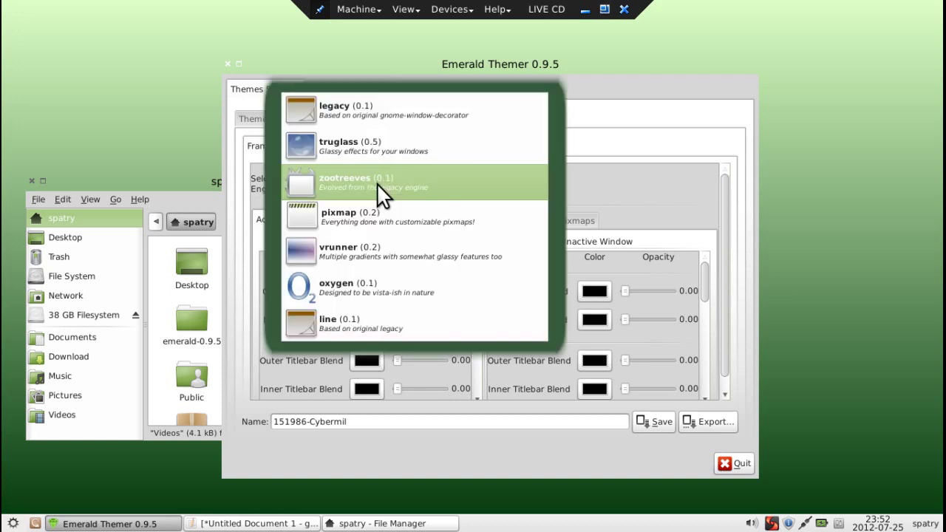
pyautogui.press('Escape')
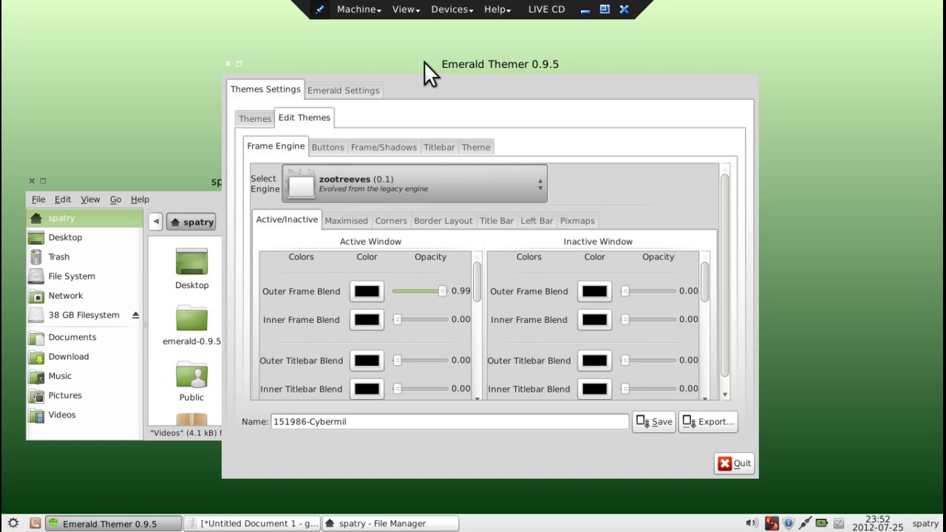
# Step: Cycle through the pixmap and oxygen engines, then settle on the truglass (0.5) frame engine
pyautogui.moveTo(520, 61); pyautogui.dragTo(570, 70)
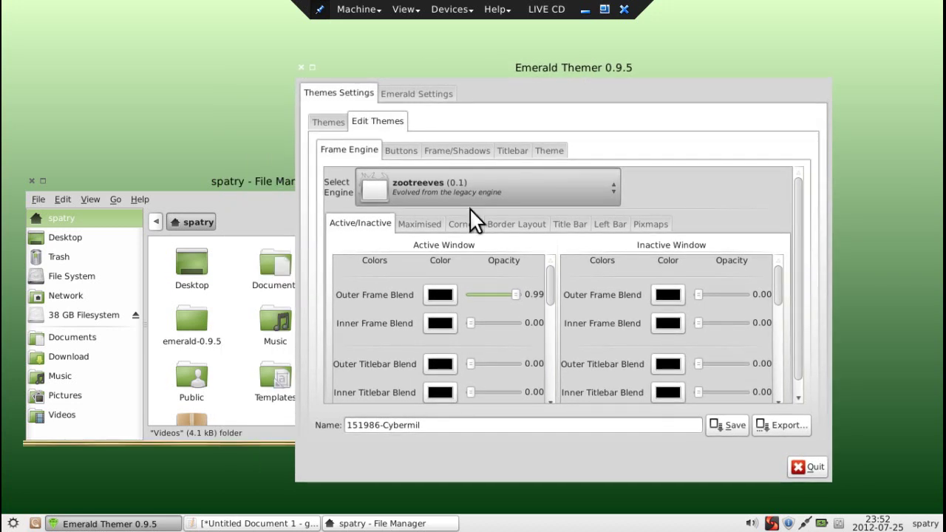
pyautogui.click(607, 186)
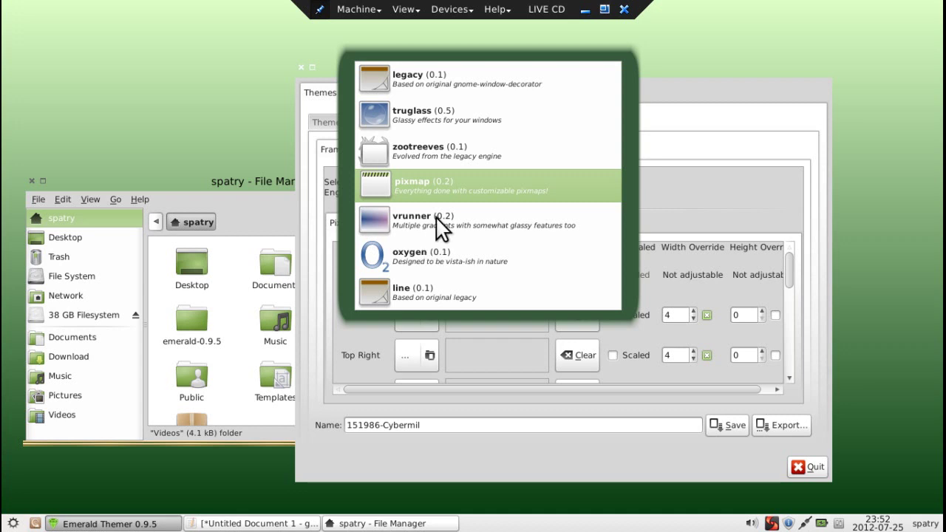
pyautogui.press('Escape')
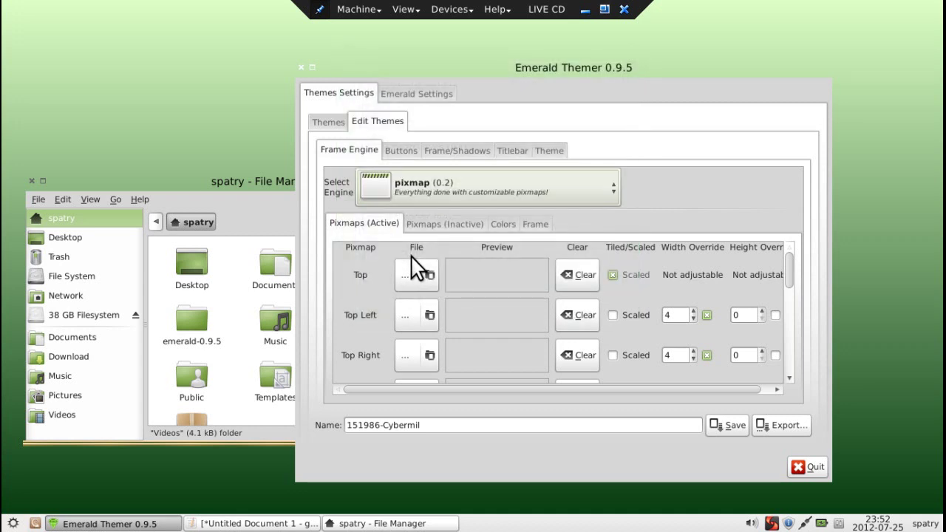
pyautogui.click(430, 188)
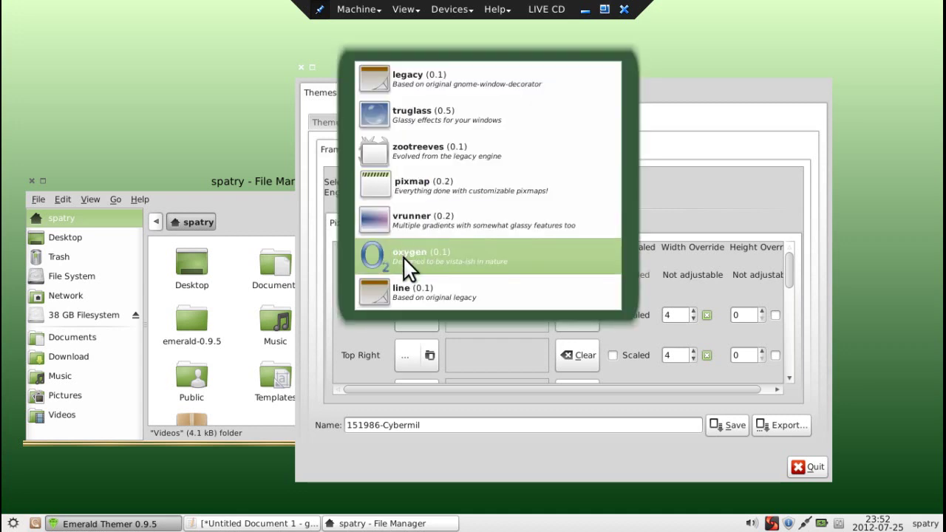
pyautogui.press('Escape')
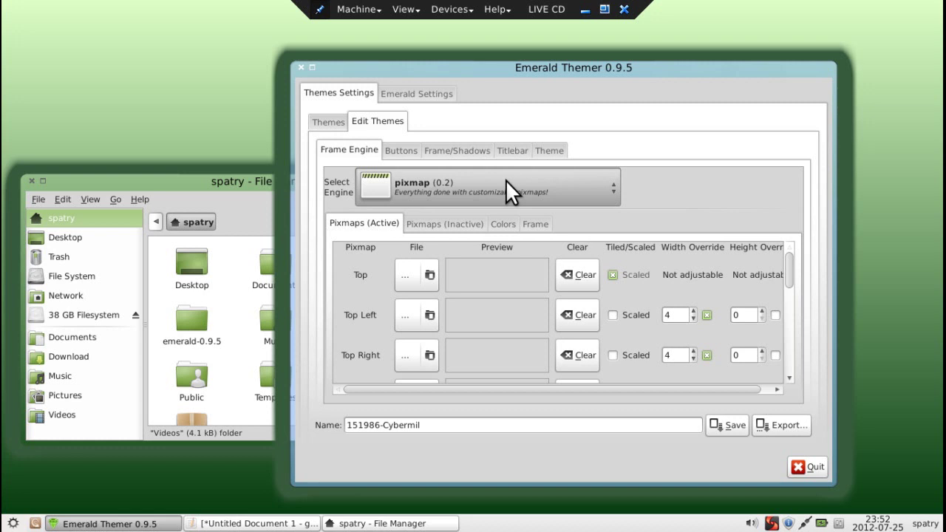
pyautogui.scroll(1, 505, 180)
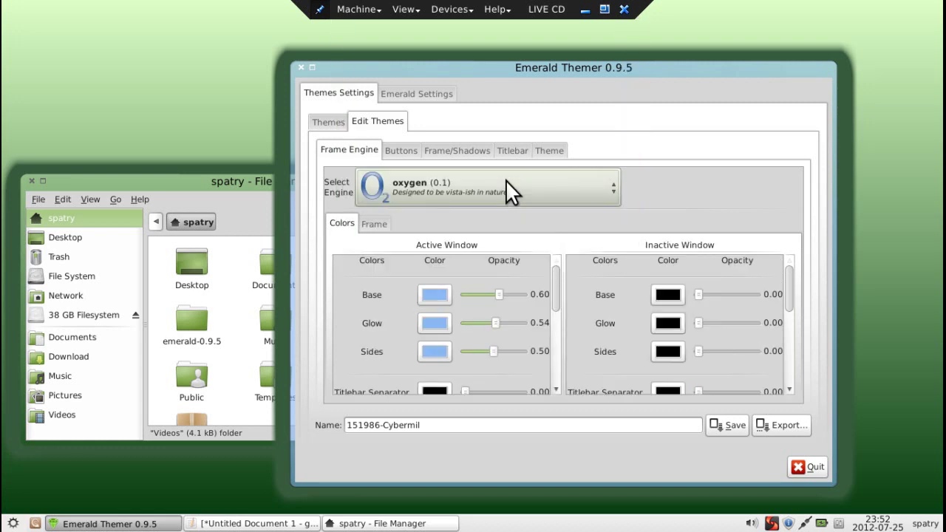
pyautogui.click(505, 179)
pyautogui.press('Escape')
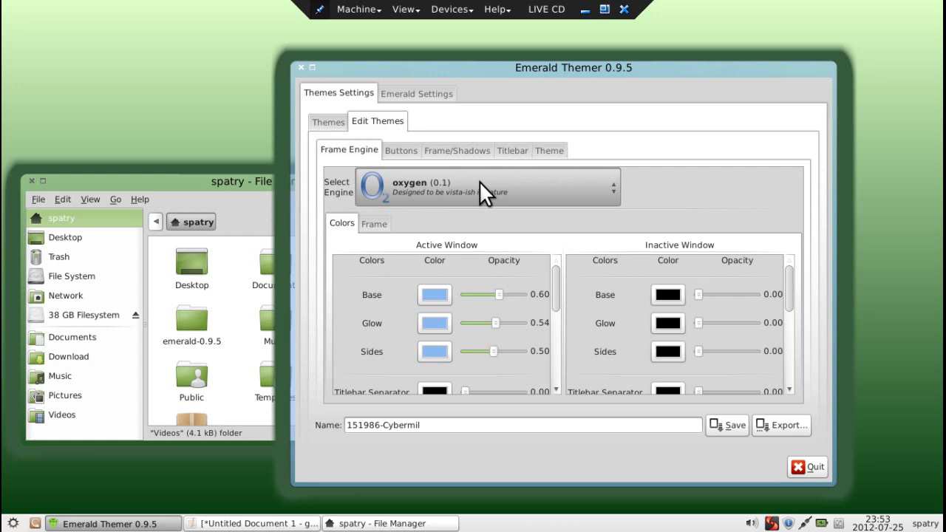
pyautogui.scroll(-1, 487, 185)
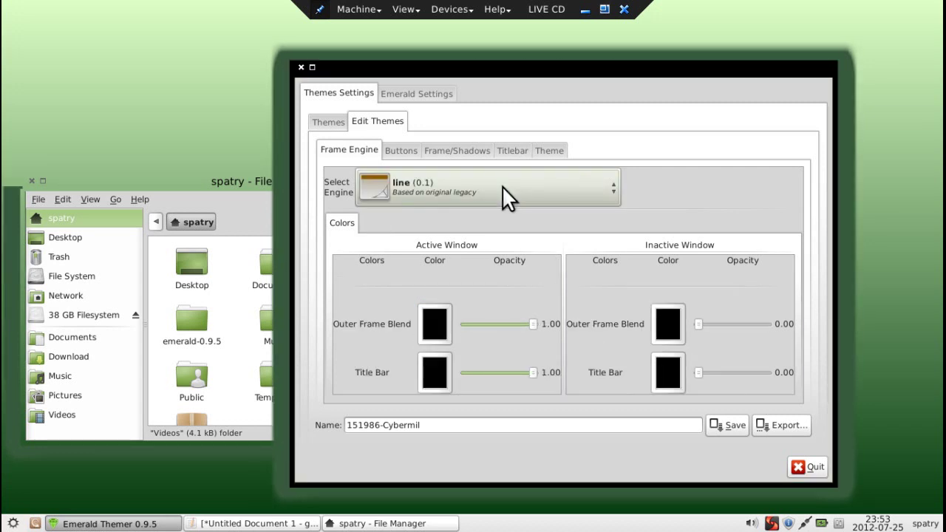
pyautogui.click(502, 186)
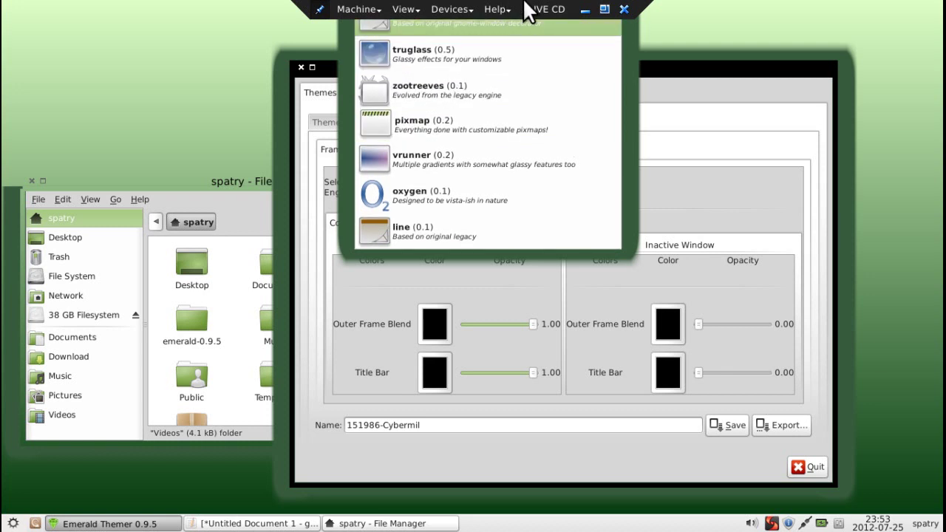
pyautogui.click(452, 72)
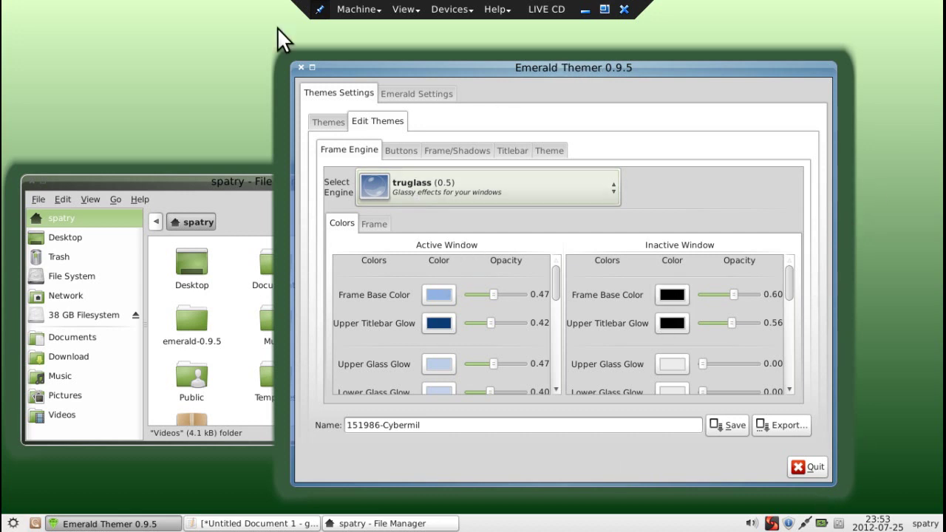
# Step: Browse the Emerald Settings, Themes list and Edit Themes pages, ending on the Cybermil Buttons tab
pyautogui.moveTo(356, 68); pyautogui.dragTo(436, 76)
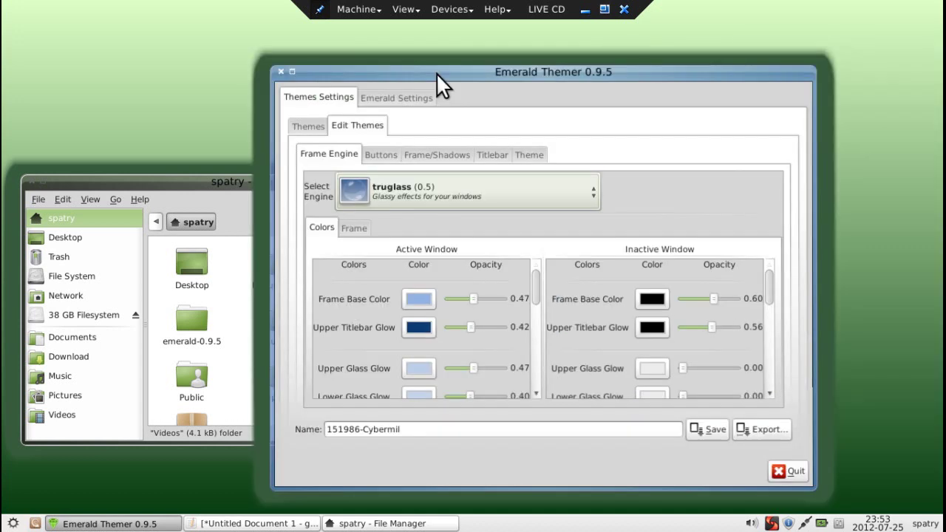
pyautogui.click(402, 100)
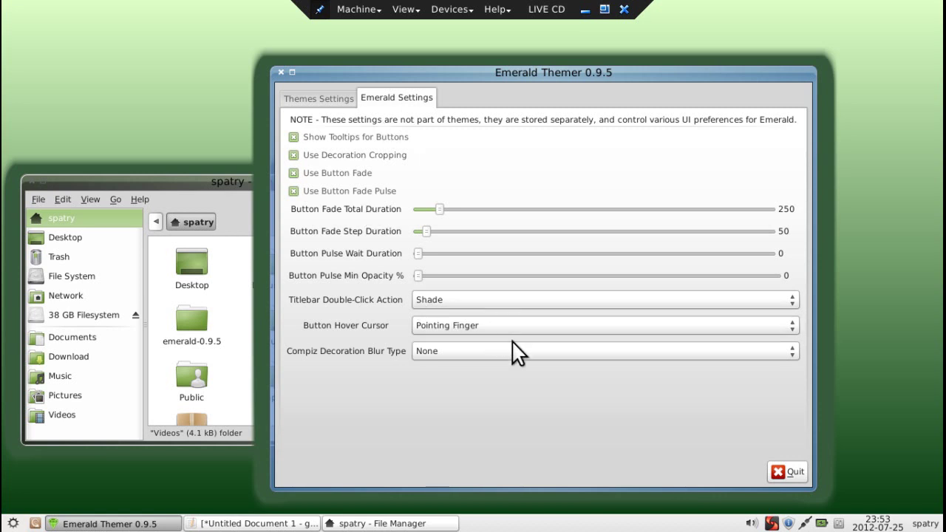
pyautogui.click(306, 99)
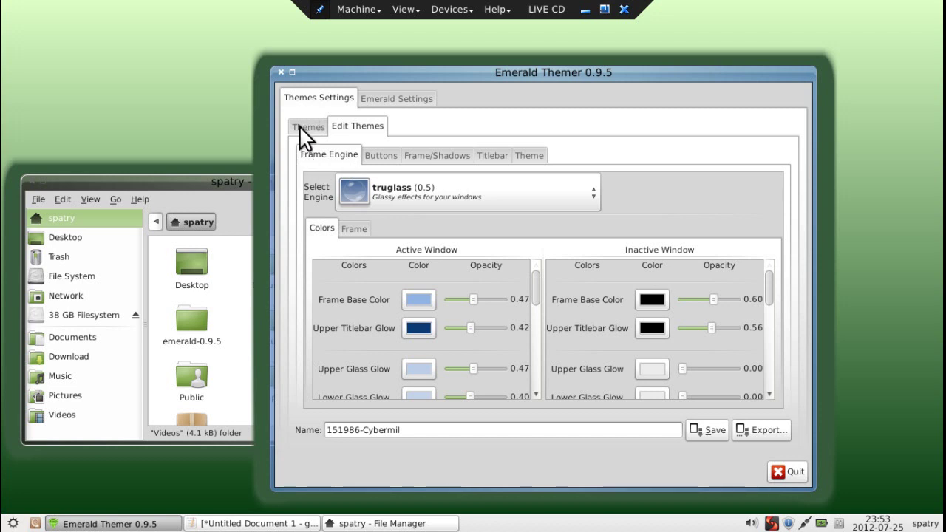
pyautogui.click(305, 128)
pyautogui.click(354, 126)
pyautogui.click(378, 156)
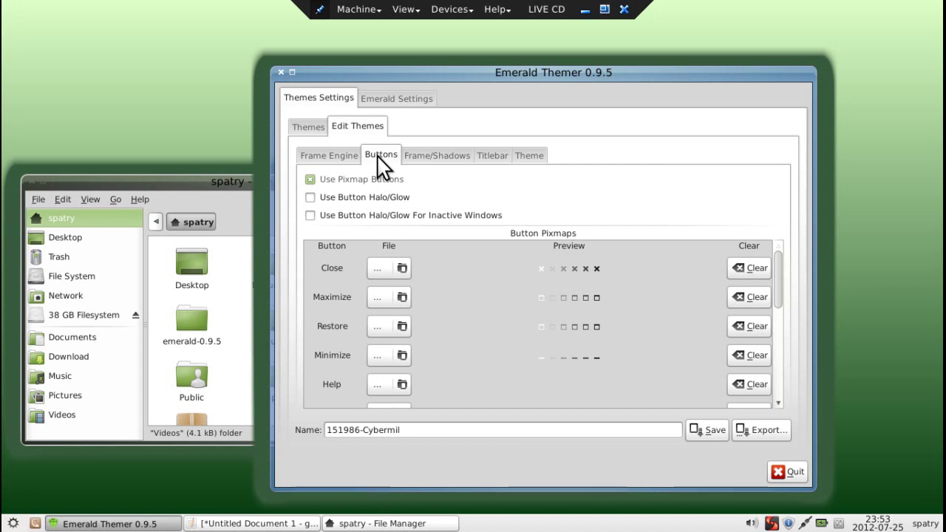
# Step: Set the Frame/Shadows shadow radius to 40.8 and opacity to 5.35, then return to the Themes list
pyautogui.click(435, 157)
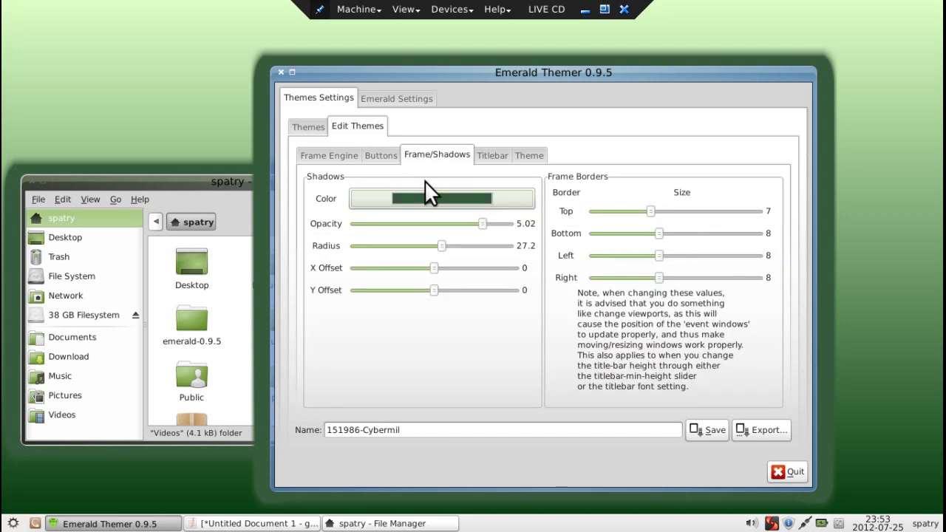
pyautogui.moveTo(483, 221); pyautogui.dragTo(222, 219)
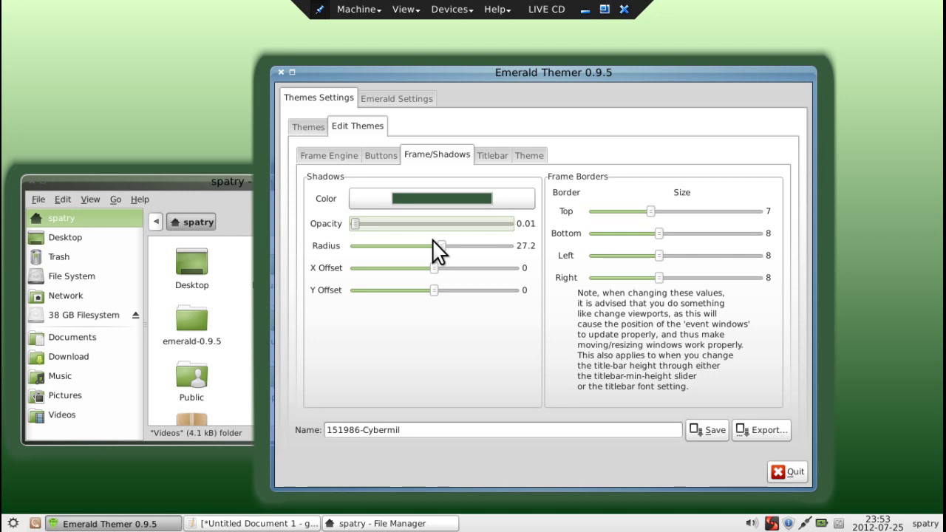
pyautogui.moveTo(439, 246); pyautogui.dragTo(332, 237)
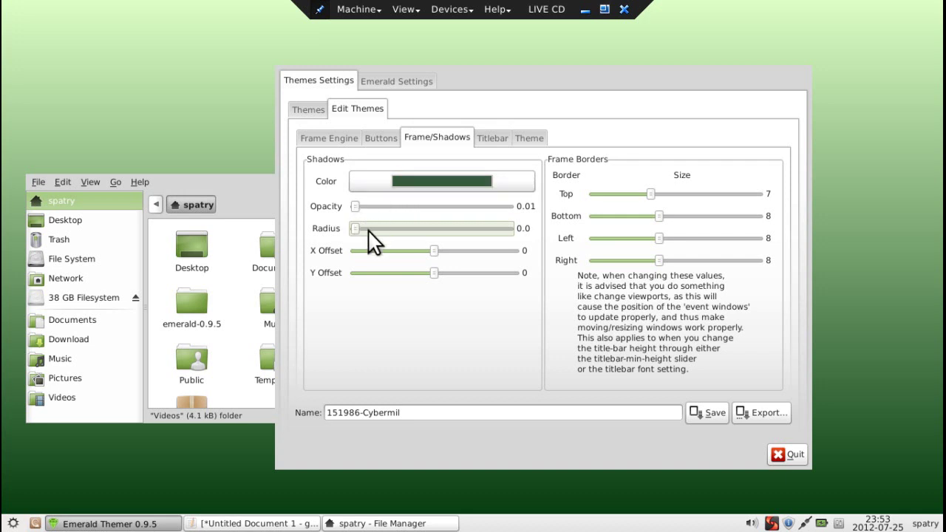
pyautogui.moveTo(355, 205); pyautogui.dragTo(408, 231)
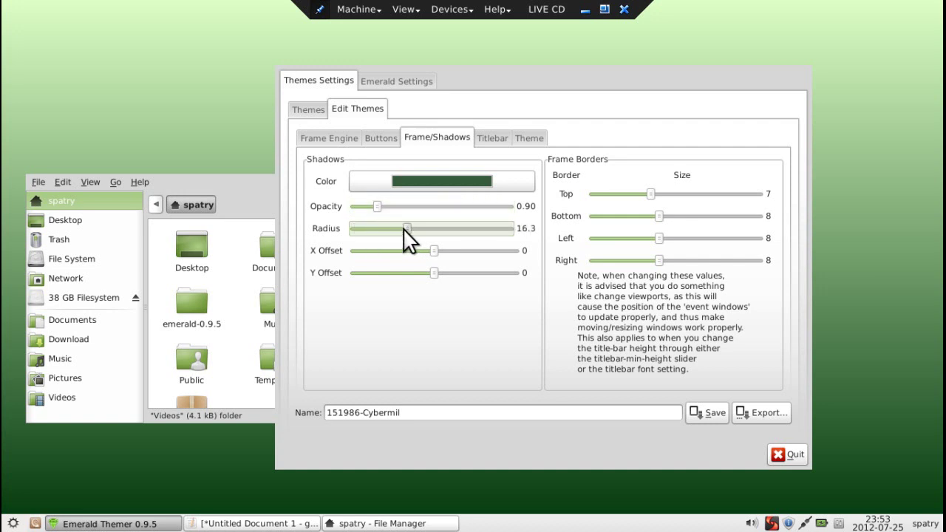
pyautogui.click(485, 231)
pyautogui.click(485, 230)
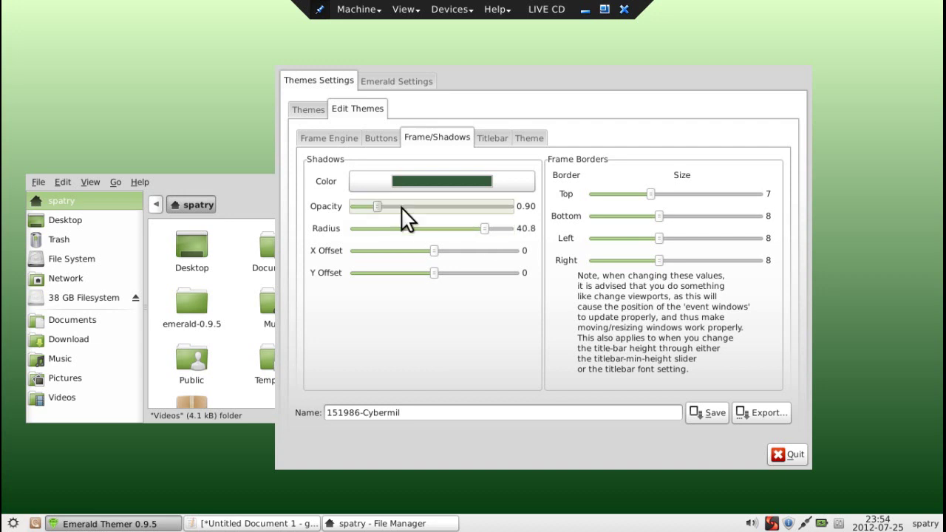
pyautogui.click(475, 207)
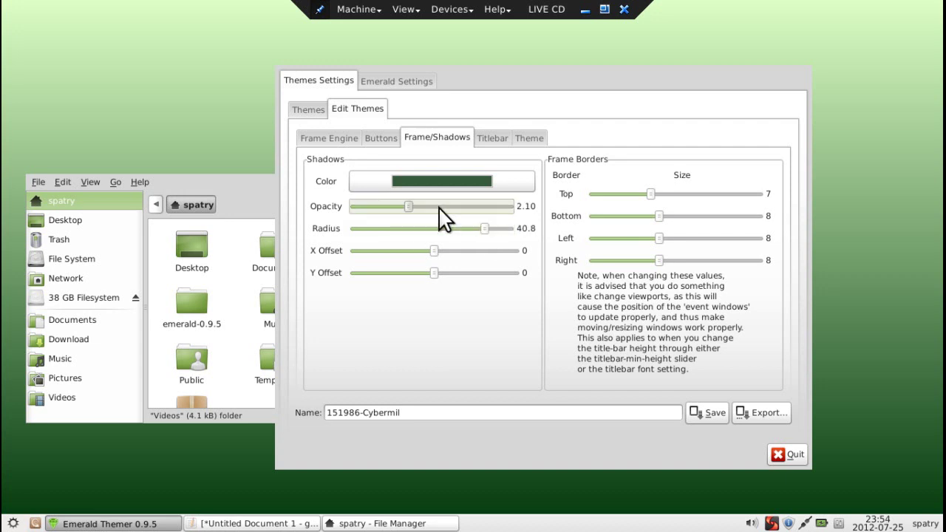
pyautogui.click(439, 209)
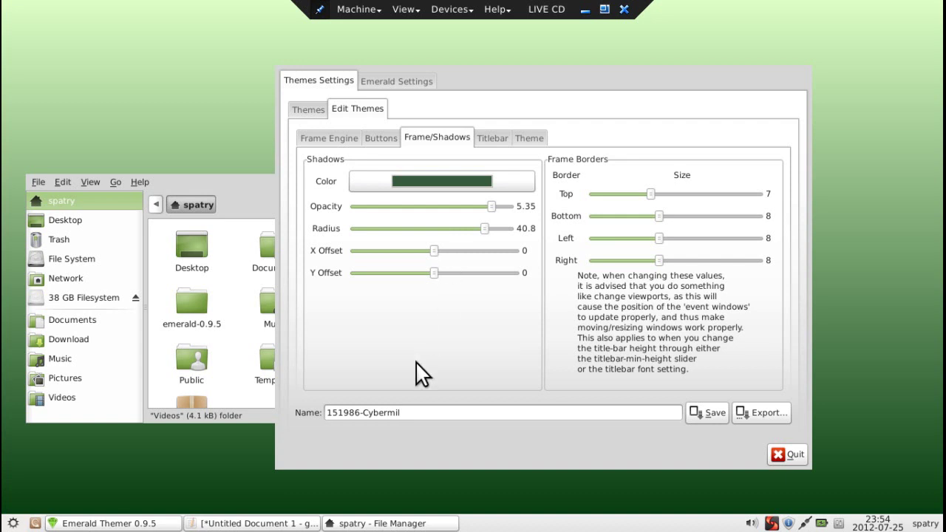
pyautogui.click(304, 112)
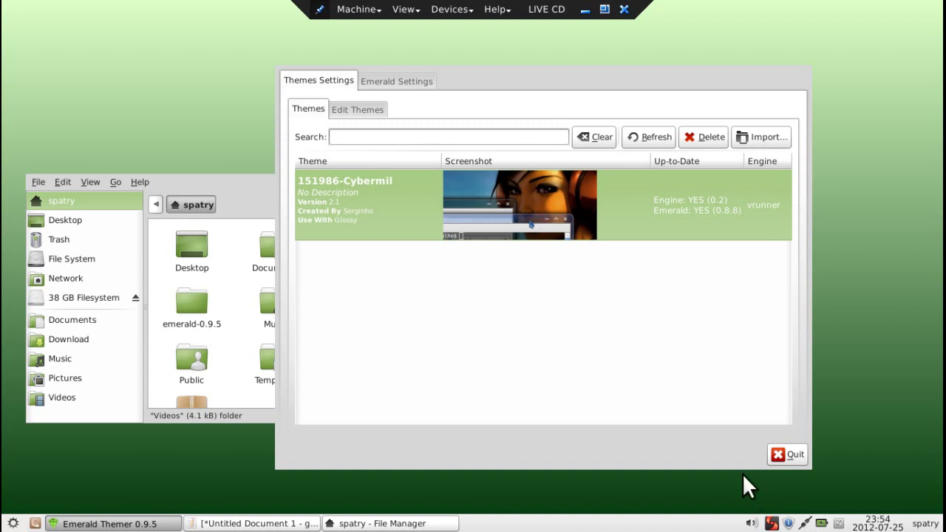
# Step: Rerun emerald --replace from the terminal history to redraw windows with the new shadow
pyautogui.press('F12')
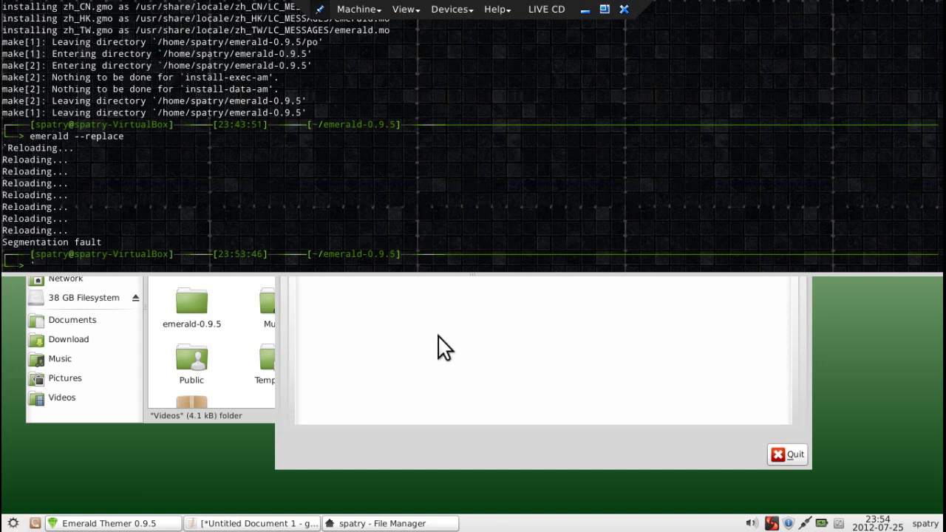
pyautogui.press('BackSpace')
pyautogui.press('Up')
pyautogui.press('Return')
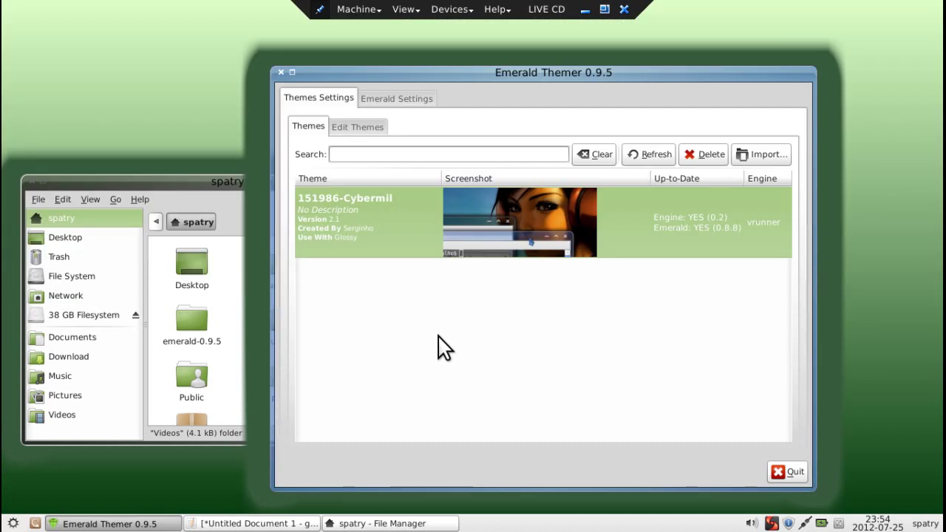
# Step: Lower the Frame/Shadows shadow opacity to 0.55, then quit Emerald Themer
pyautogui.click(397, 102)
pyautogui.click(362, 137)
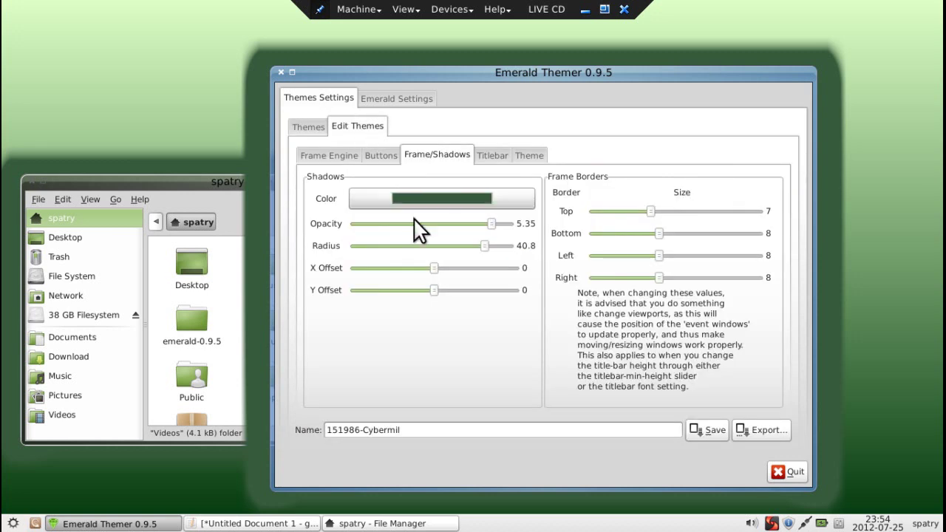
pyautogui.scroll(-1, 385, 222)
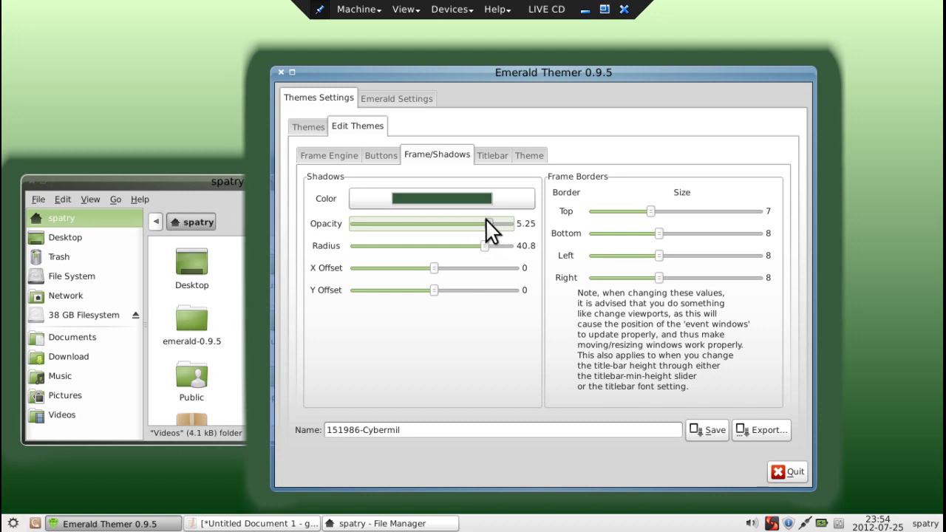
pyautogui.click(457, 223)
pyautogui.moveTo(459, 224); pyautogui.dragTo(386, 224)
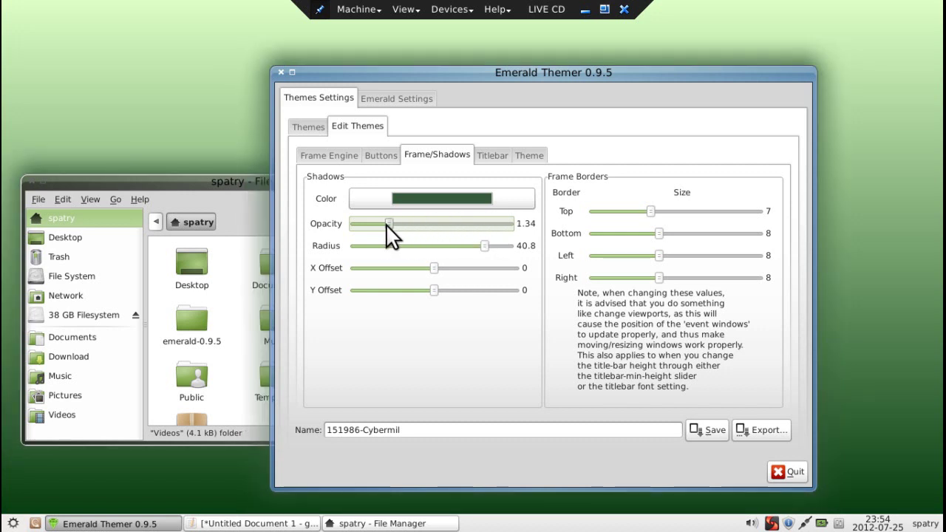
pyautogui.moveTo(387, 224); pyautogui.dragTo(367, 224)
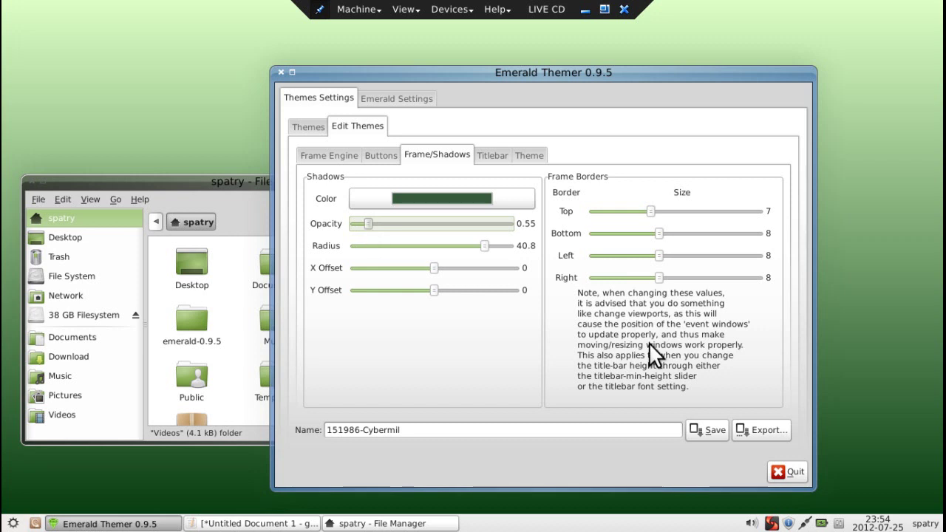
pyautogui.click(792, 476)
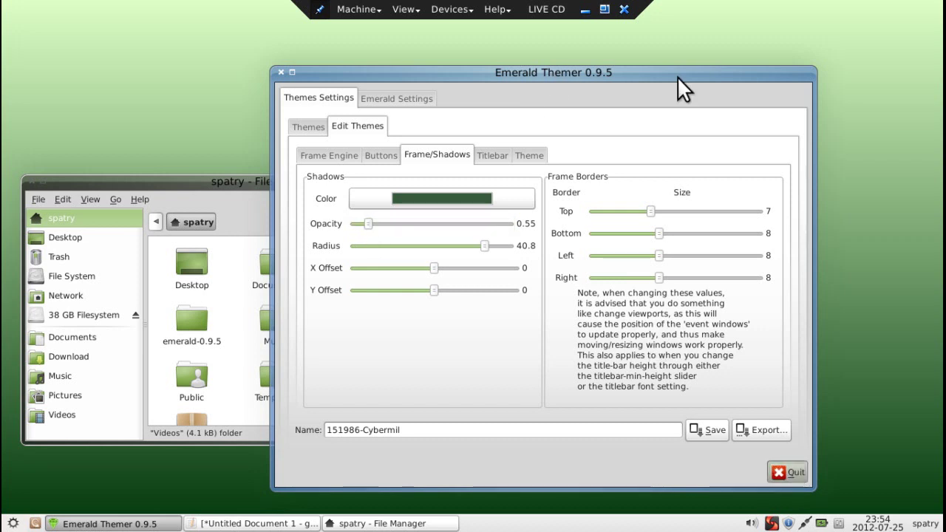
pyautogui.moveTo(668, 76); pyautogui.dragTo(713, 77)
pyautogui.hotkey('alt', 'F4')
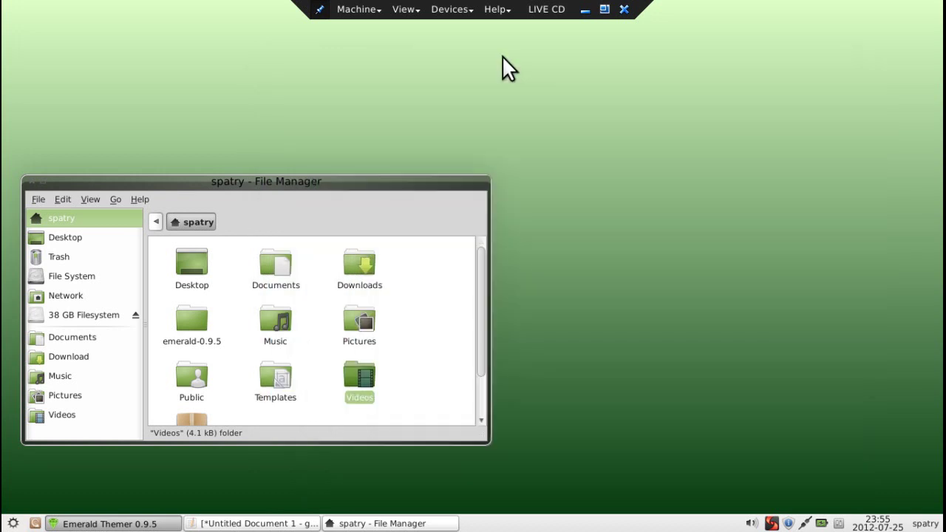
pyautogui.moveTo(323, 181); pyautogui.dragTo(409, 127)
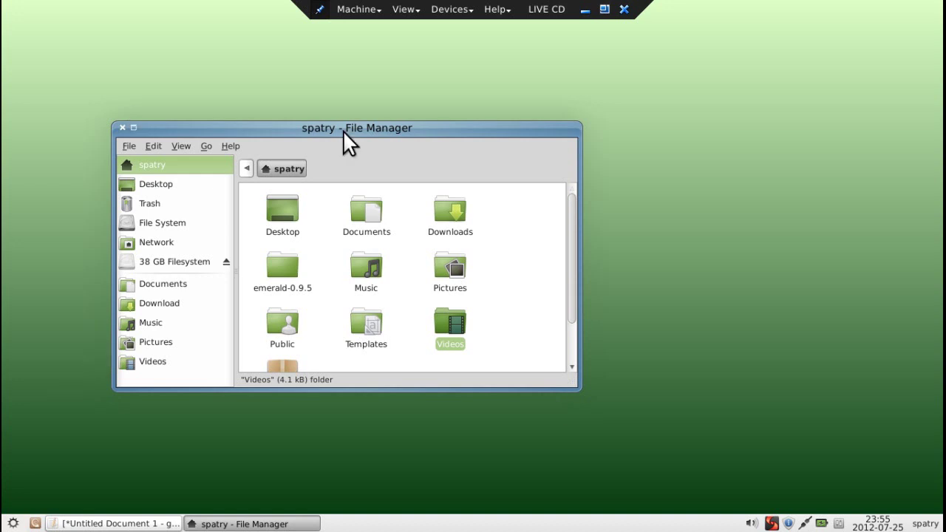
pyautogui.scroll(1, 343, 130)
pyautogui.scroll(-1, 343, 130)
pyautogui.moveTo(400, 128); pyautogui.dragTo(366, 80)
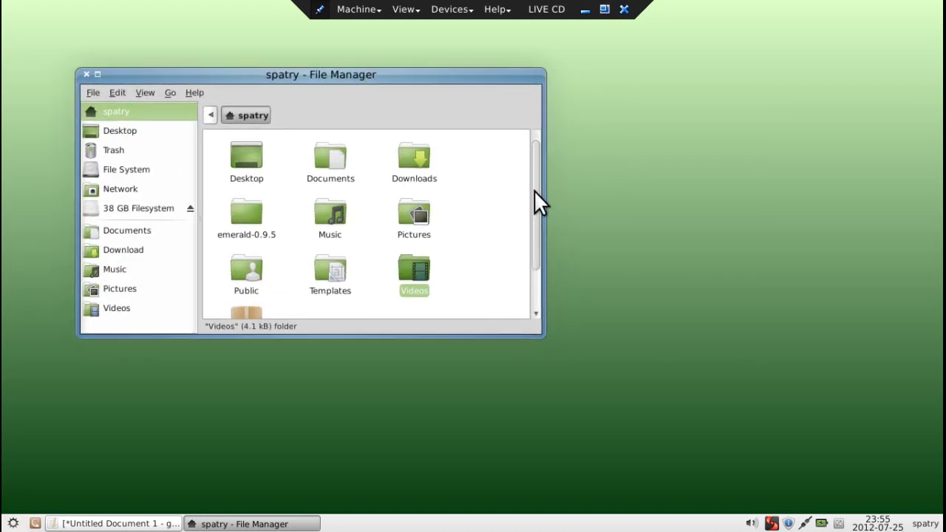
pyautogui.moveTo(534, 165); pyautogui.dragTo(532, 139)
pyautogui.moveTo(387, 75); pyautogui.dragTo(461, 78)
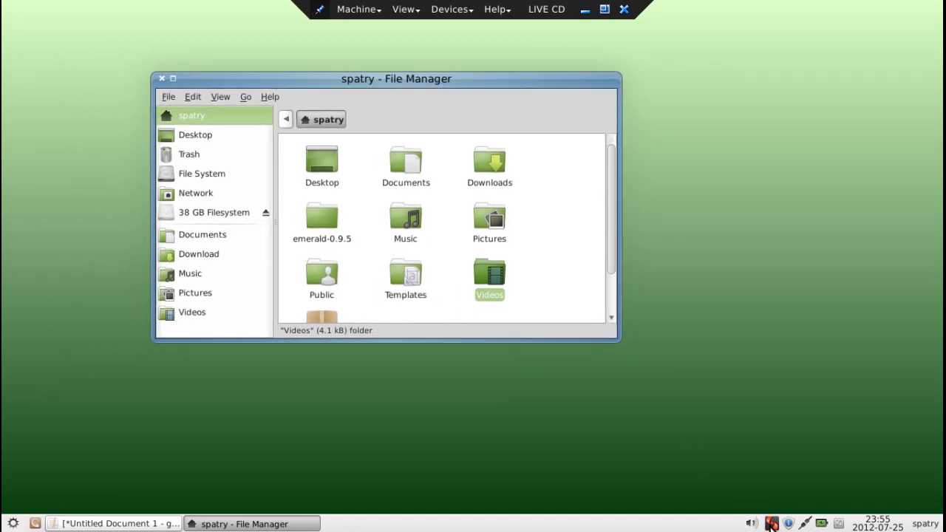
# Step: Launch CompizConfig Settings Manager and then the Emerald Theme Manager from the tray menu
pyautogui.click(771, 523)
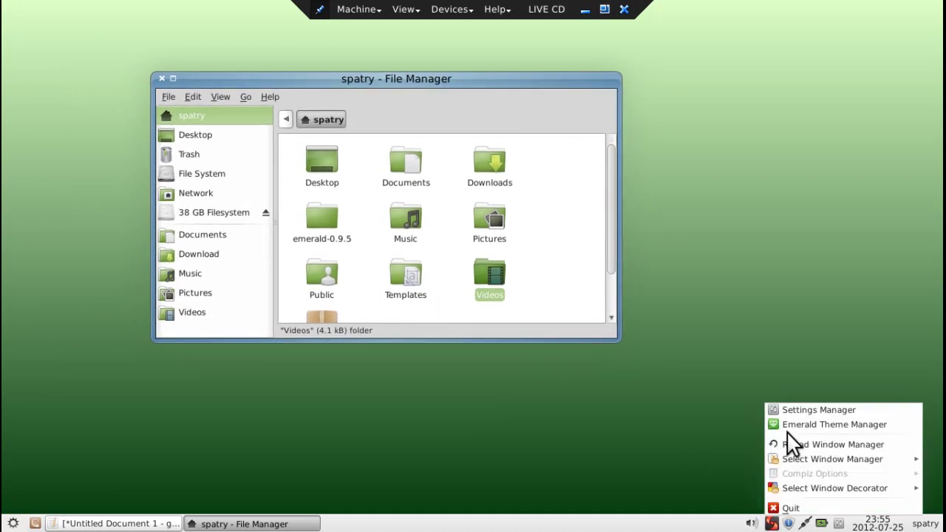
pyautogui.click(800, 408)
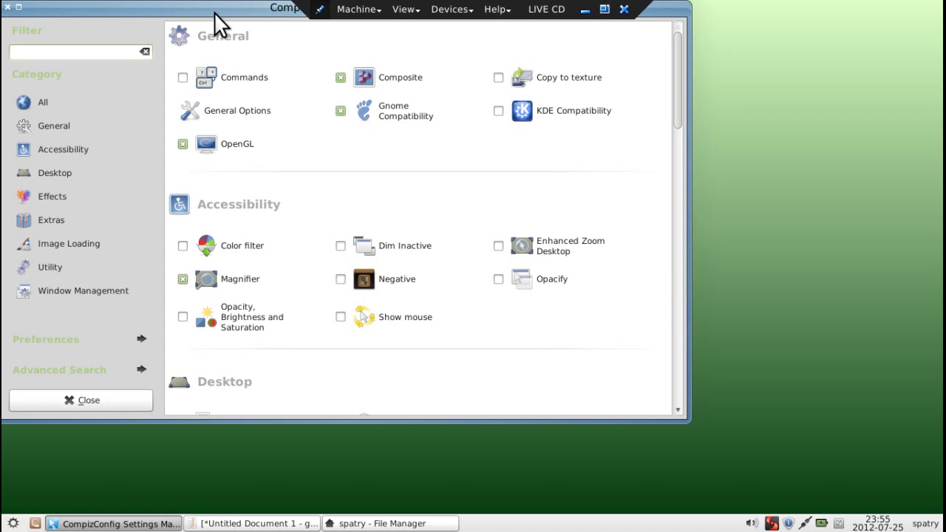
pyautogui.click(769, 524)
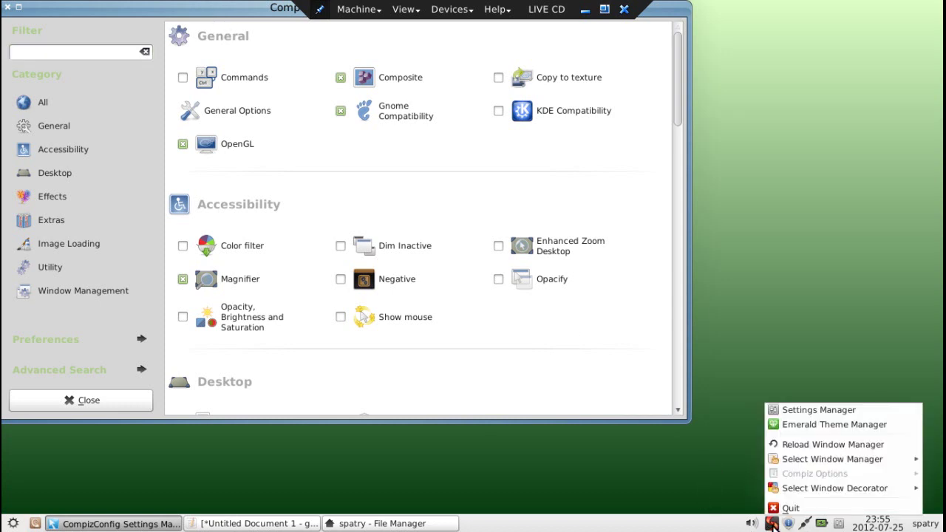
pyautogui.click(802, 425)
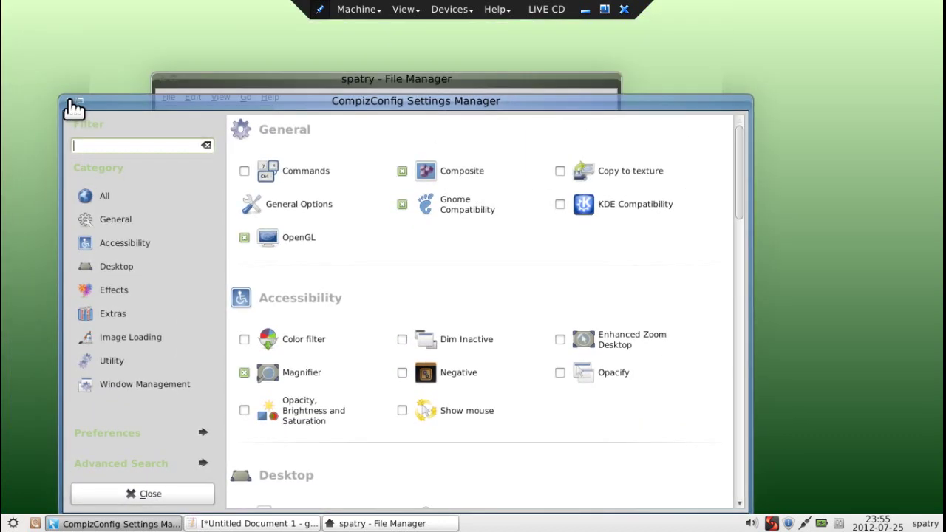
# Step: Close CompizConfig and browse the theme editor's Buttons and Frame/Shadows pages
pyautogui.click(70, 101)
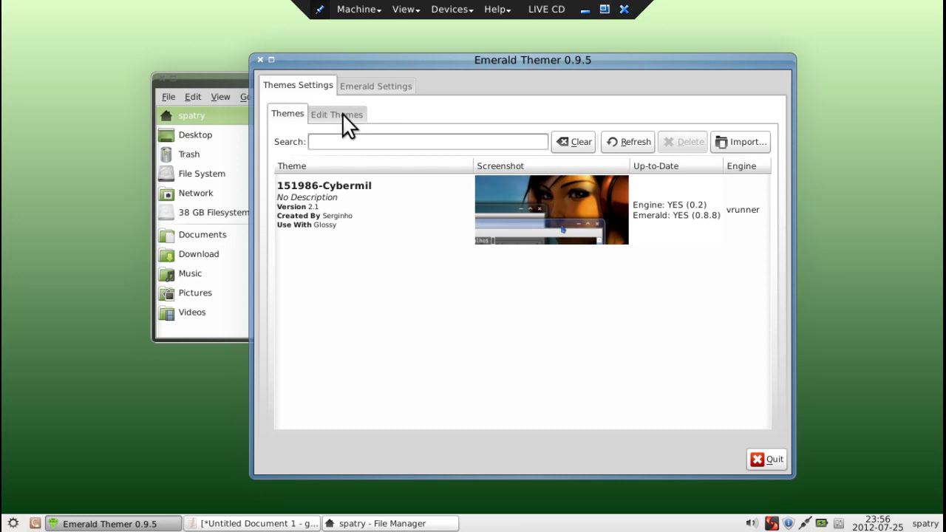
pyautogui.click(342, 114)
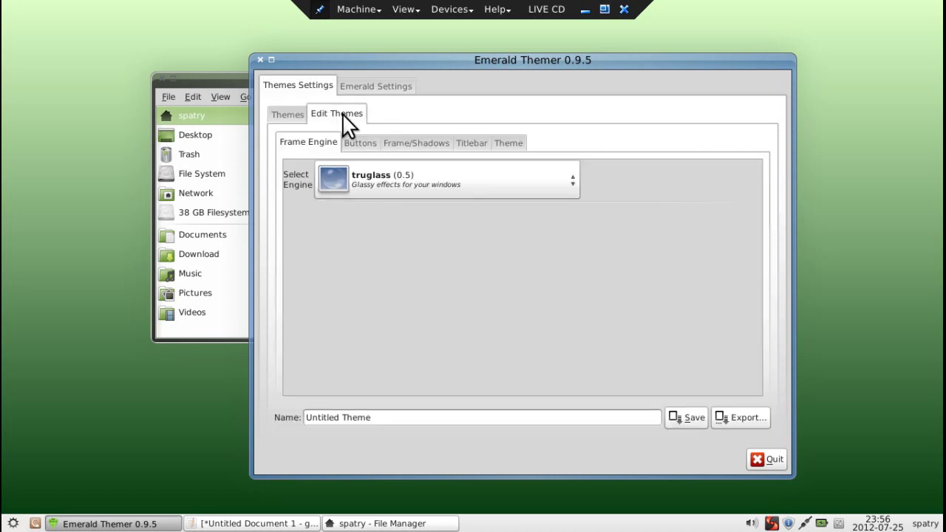
pyautogui.click(360, 147)
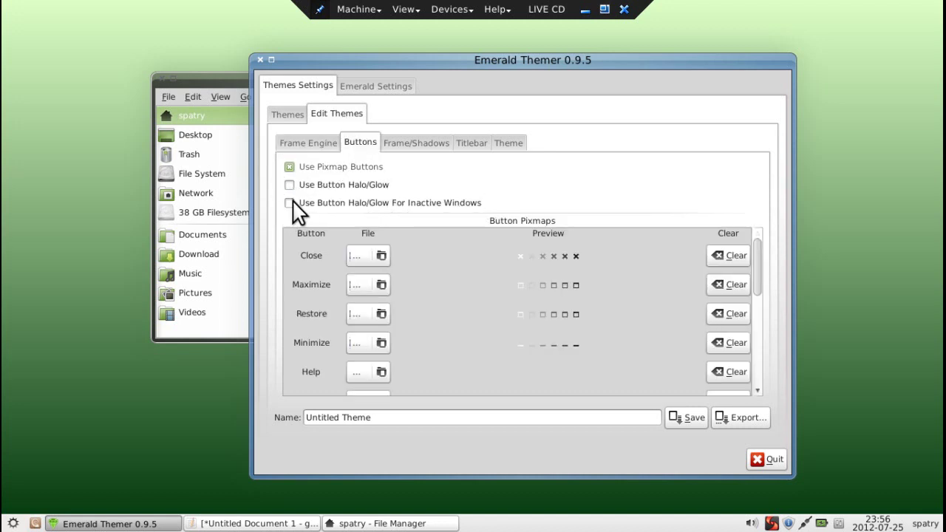
pyautogui.moveTo(760, 271); pyautogui.dragTo(760, 344)
pyautogui.moveTo(755, 239); pyautogui.dragTo(757, 214)
pyautogui.click(428, 141)
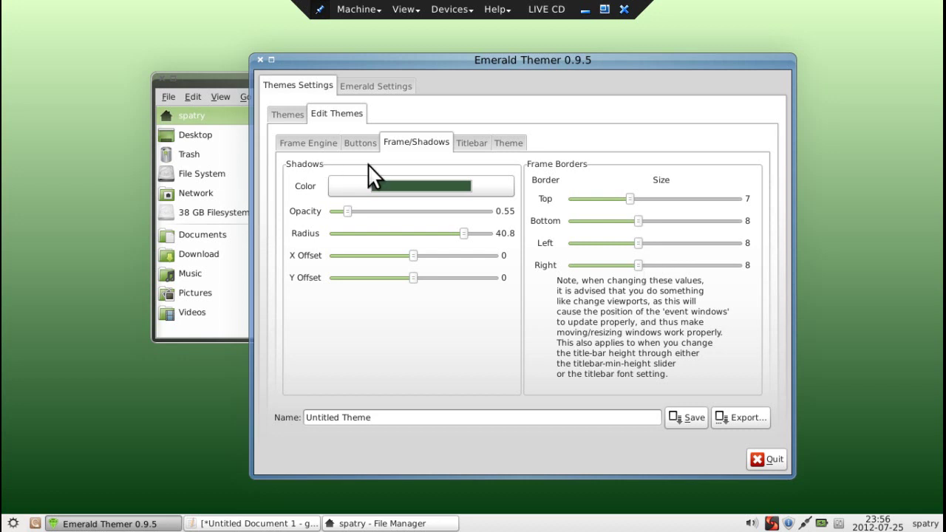
# Step: Review the title bar settings (Sony Sketch EF 11, height 14, layout CX:T) and the Theme tab
pyautogui.click(477, 145)
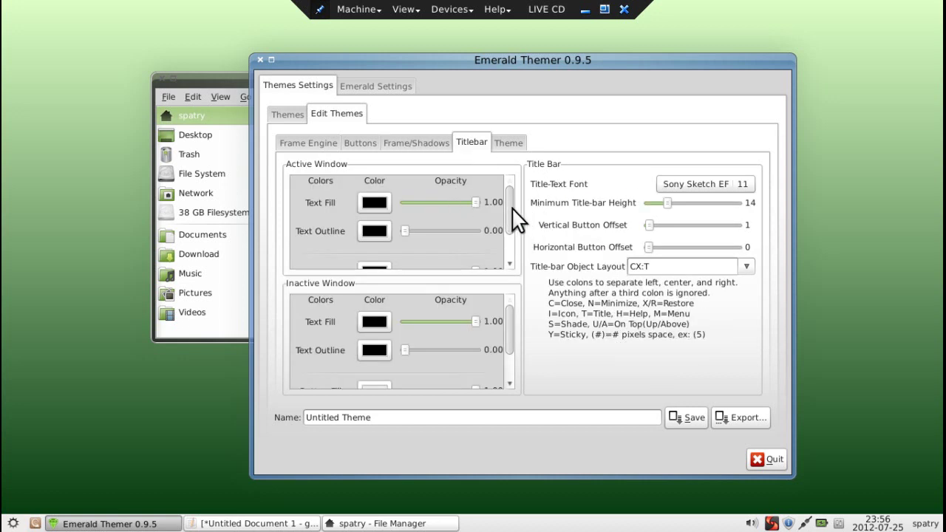
pyautogui.moveTo(509, 205); pyautogui.dragTo(509, 165)
pyautogui.click(509, 145)
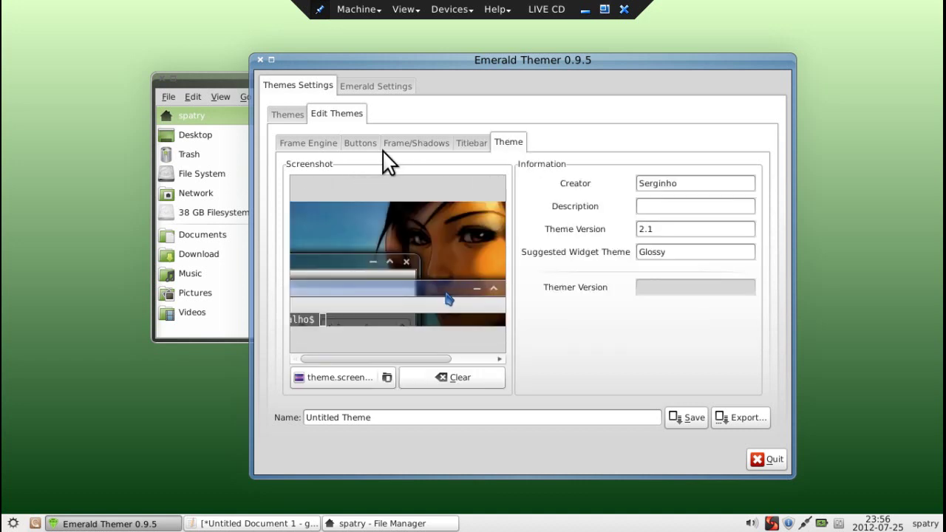
pyautogui.click(470, 152)
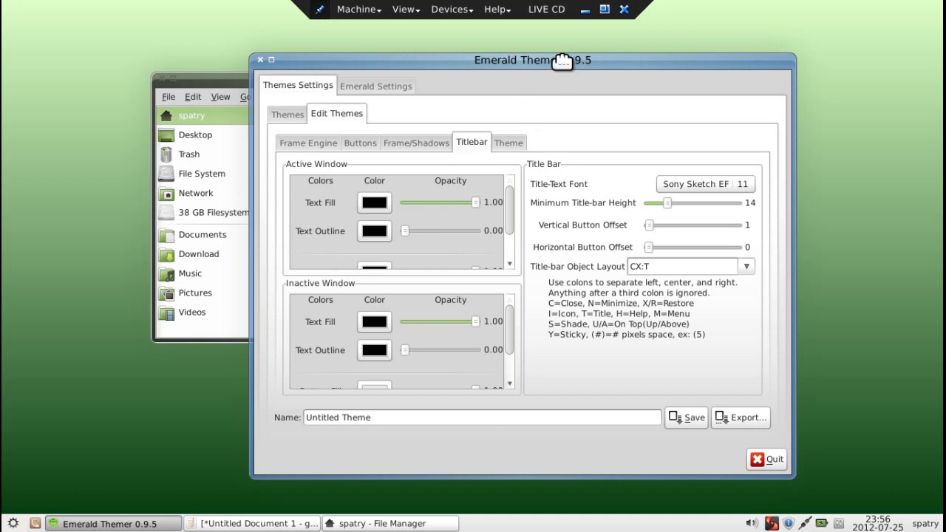
pyautogui.moveTo(562, 57); pyautogui.dragTo(607, 54)
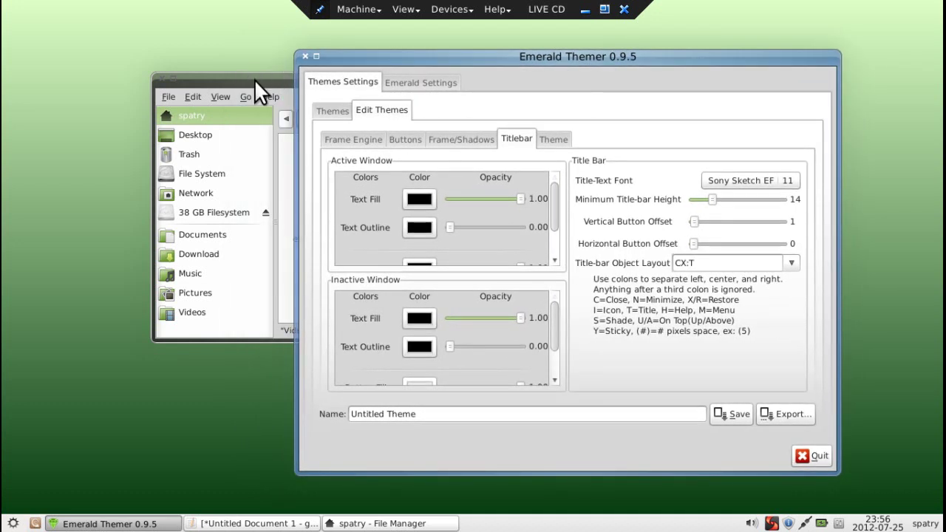
pyautogui.moveTo(254, 79); pyautogui.dragTo(139, 168)
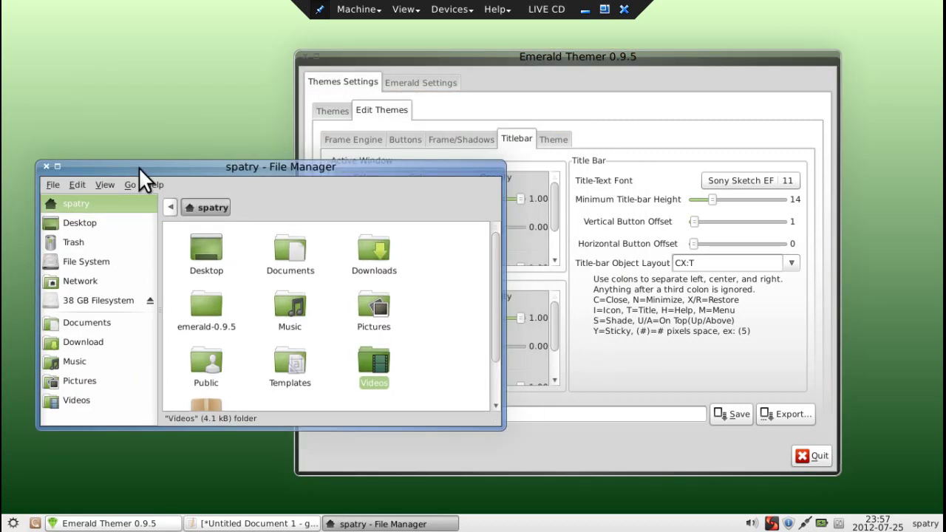
pyautogui.click(532, 57)
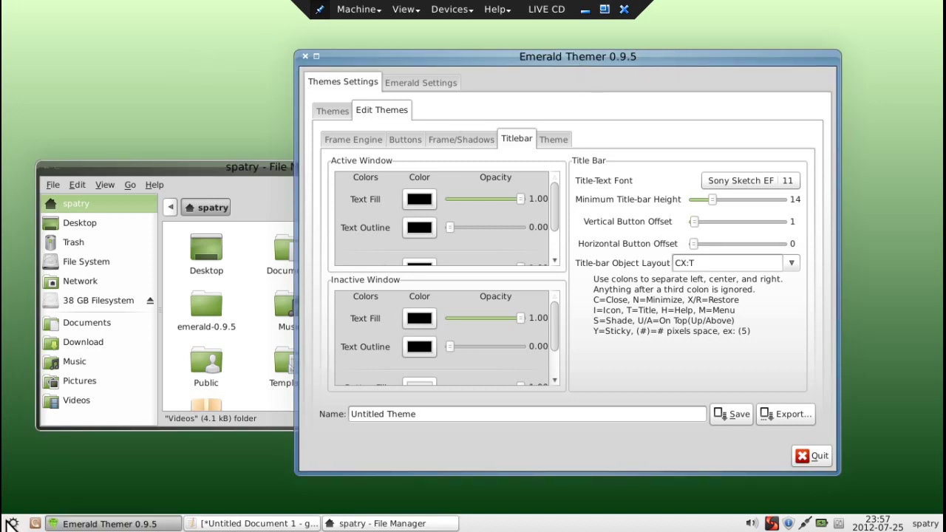
# Step: Launch Firefox, search Google for 'emerald themes', and scroll the results back to the top
pyautogui.click(14, 523)
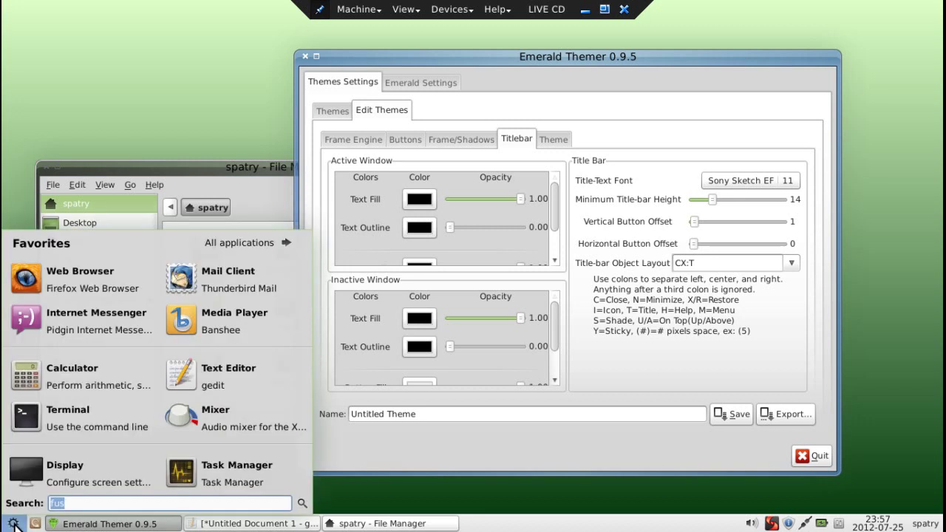
pyautogui.click(112, 280)
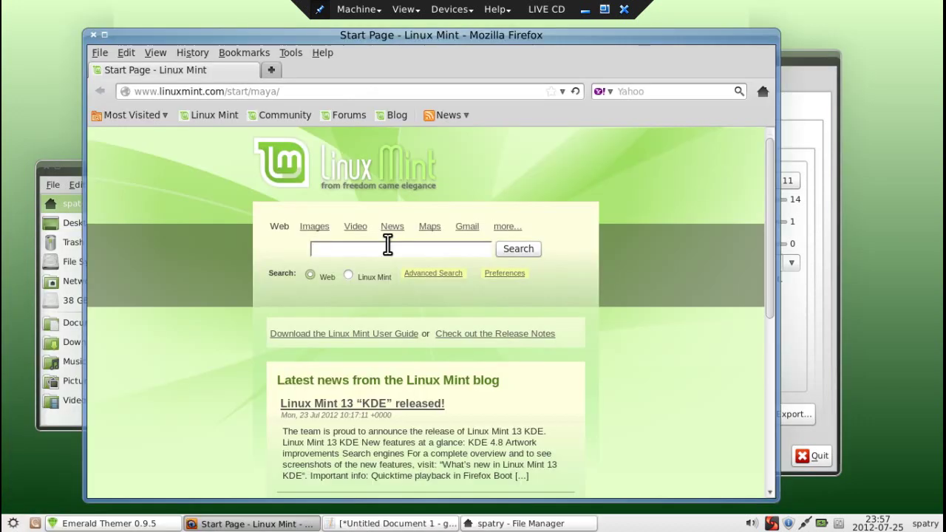
pyautogui.click(388, 245)
pyautogui.write('com')
pyautogui.press('BackSpace')
pyautogui.press('BackSpace')
pyautogui.write('emera')
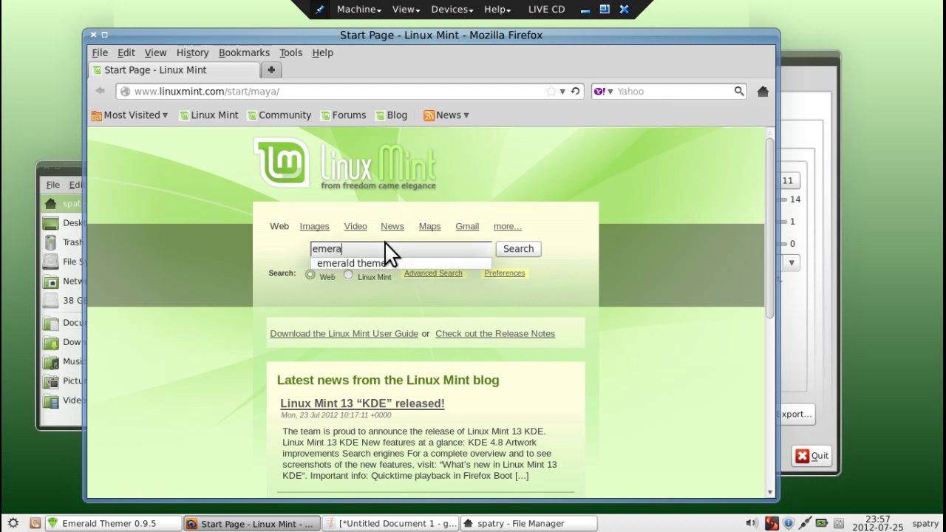
pyautogui.write('ld themes')
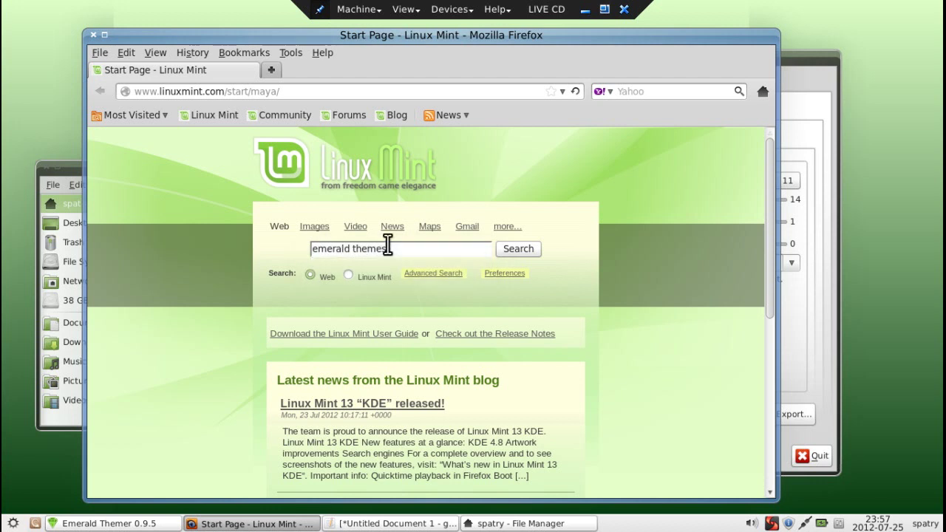
pyautogui.click(520, 252)
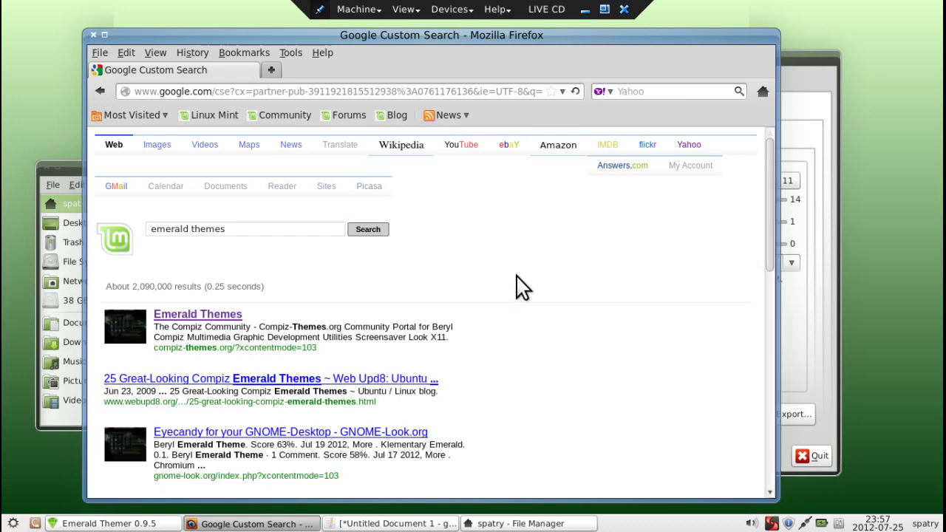
pyautogui.scroll(-5, 367, 296)
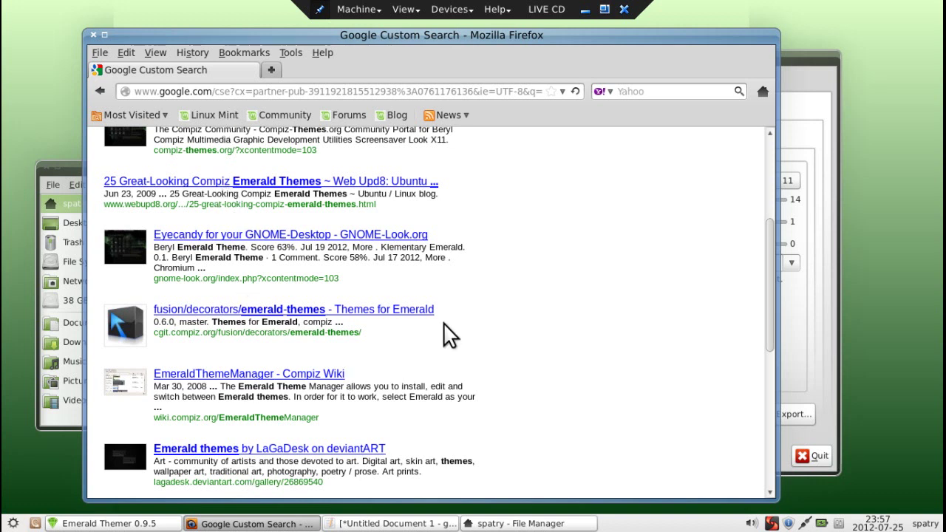
pyautogui.scroll(4, 445, 334)
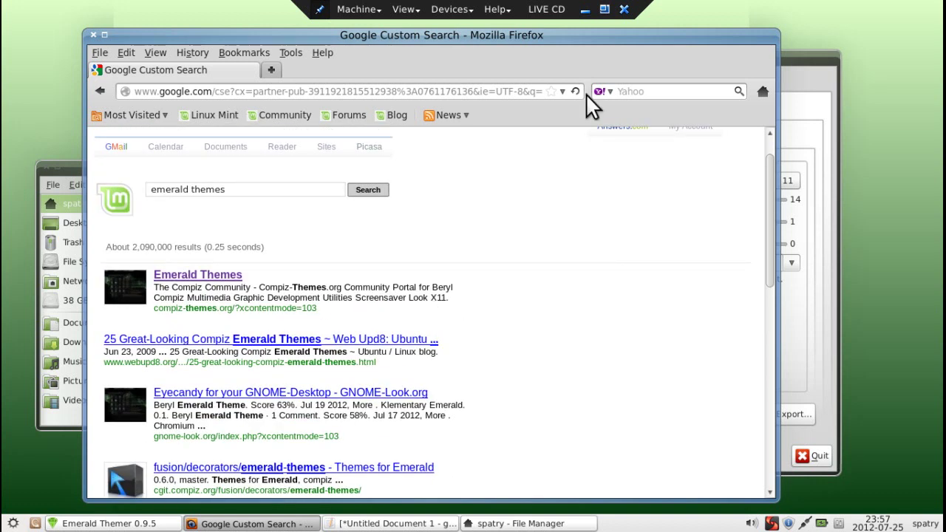
# Step: Close Firefox and switch Emerald Themer to its Themes list
pyautogui.click(93, 35)
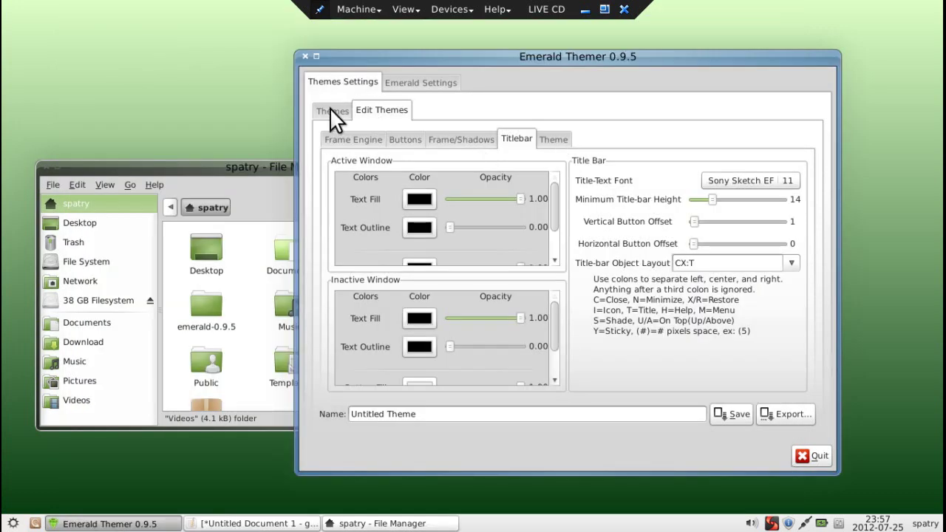
pyautogui.click(332, 112)
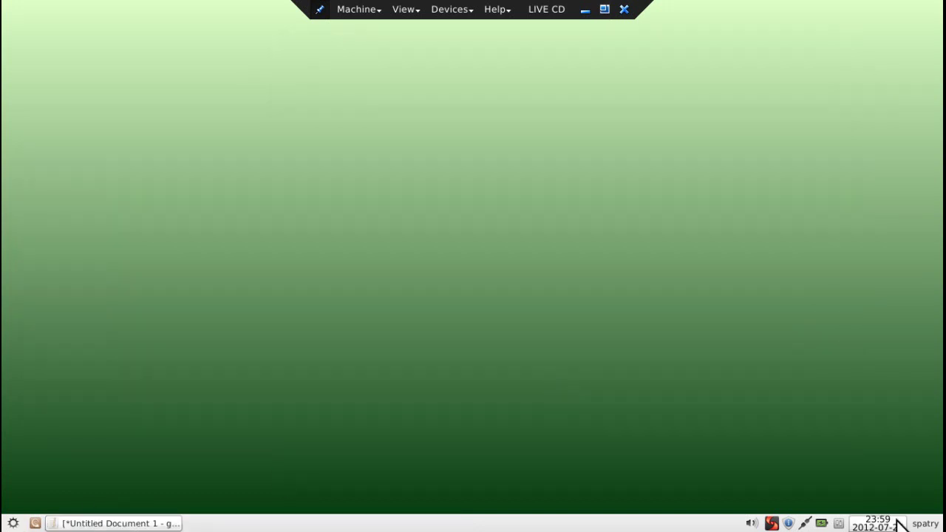
# Step: Open Settings Manager from the fusion tray icon, centre it, and confirm Emerald is the decorator
pyautogui.click(838, 523)
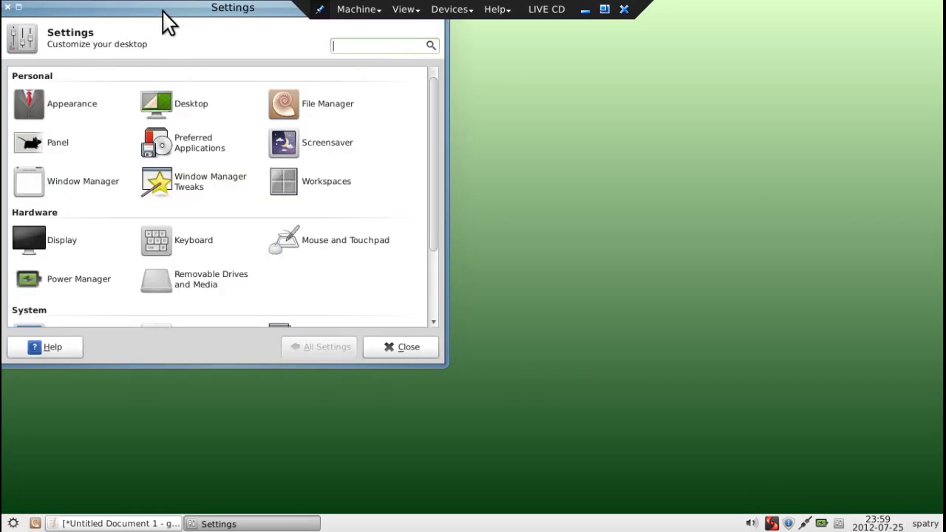
pyautogui.moveTo(163, 10); pyautogui.dragTo(294, 90)
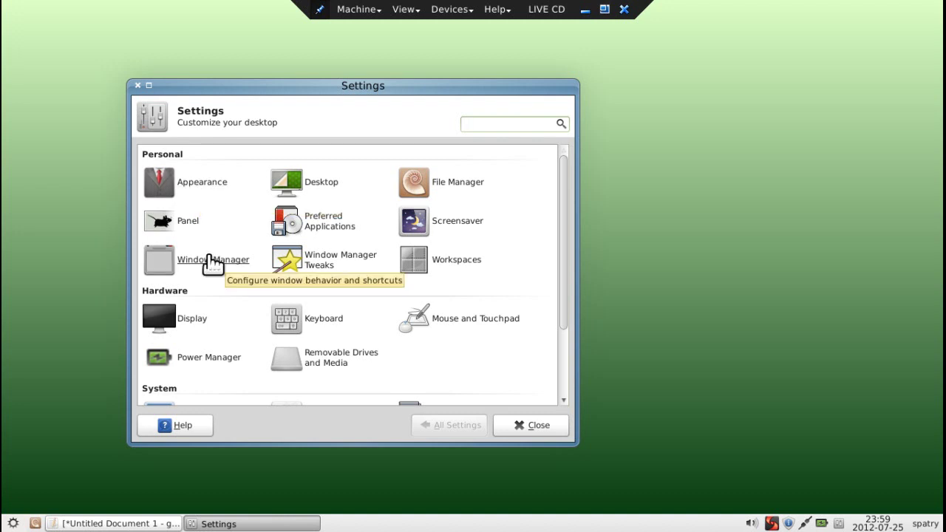
pyautogui.click(775, 520)
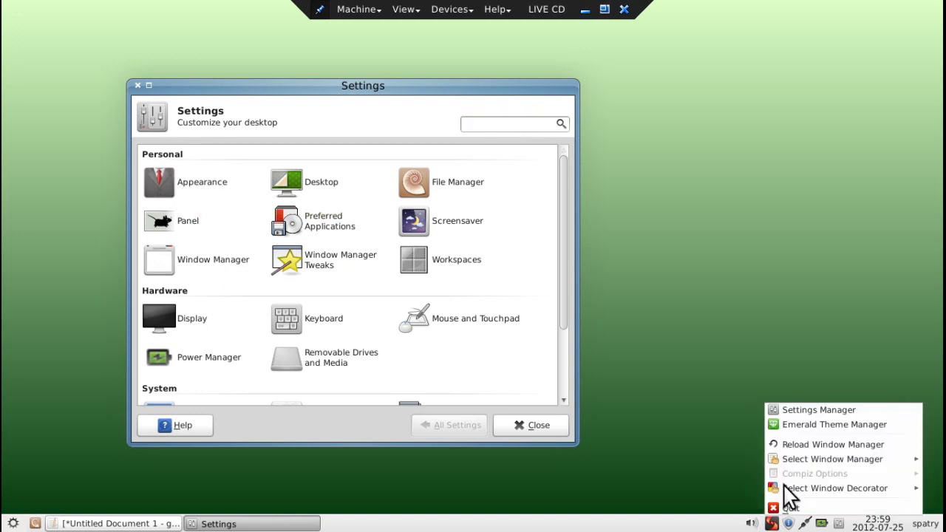
pyautogui.moveTo(796, 460)
pyautogui.moveTo(795, 490)
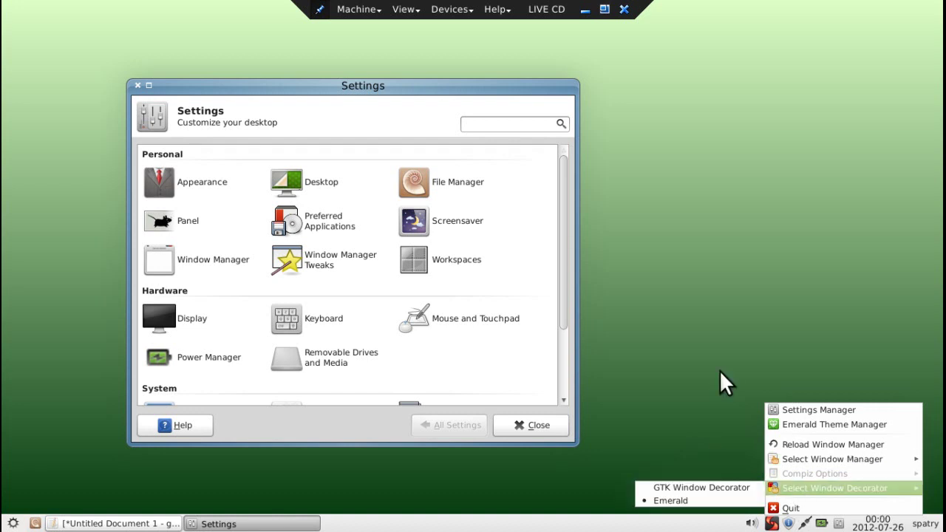
pyautogui.click(692, 299)
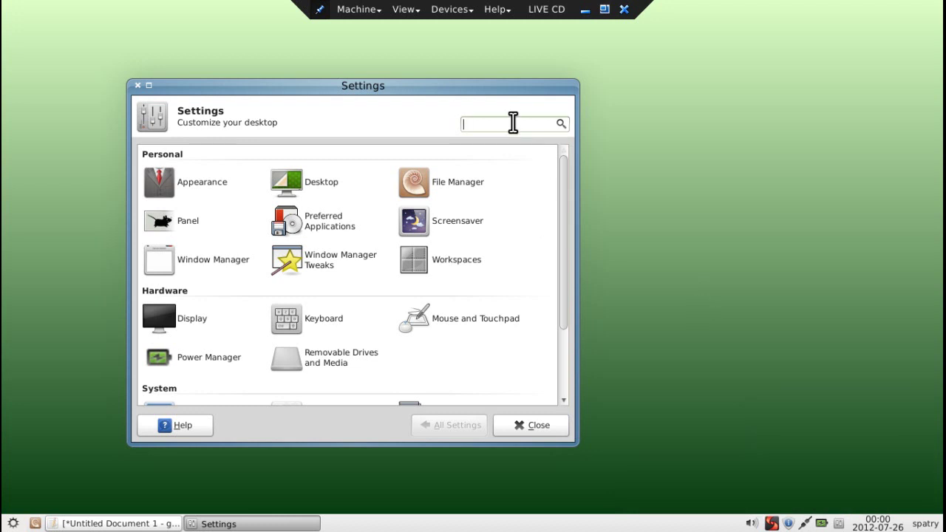
pyautogui.scroll(-3, 502, 277)
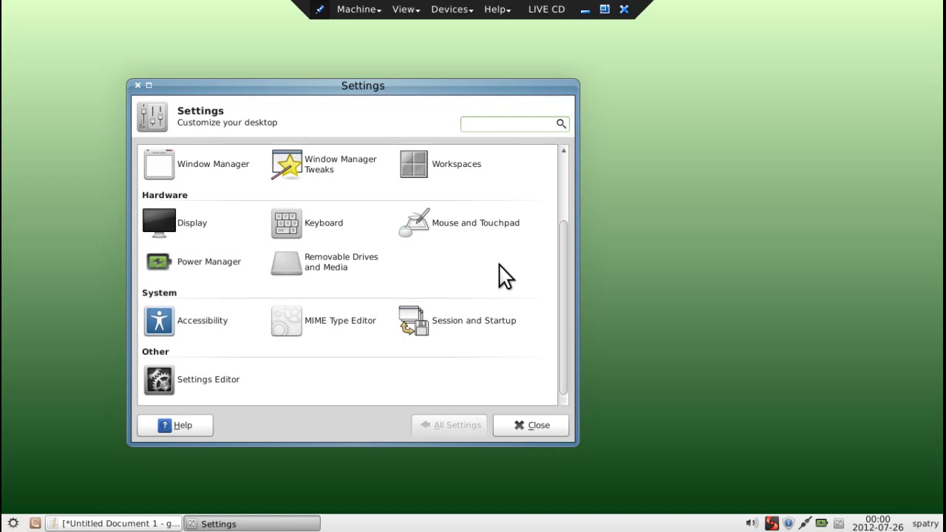
# Step: Open Session and Startup at its Application Autostart list
pyautogui.click(468, 320)
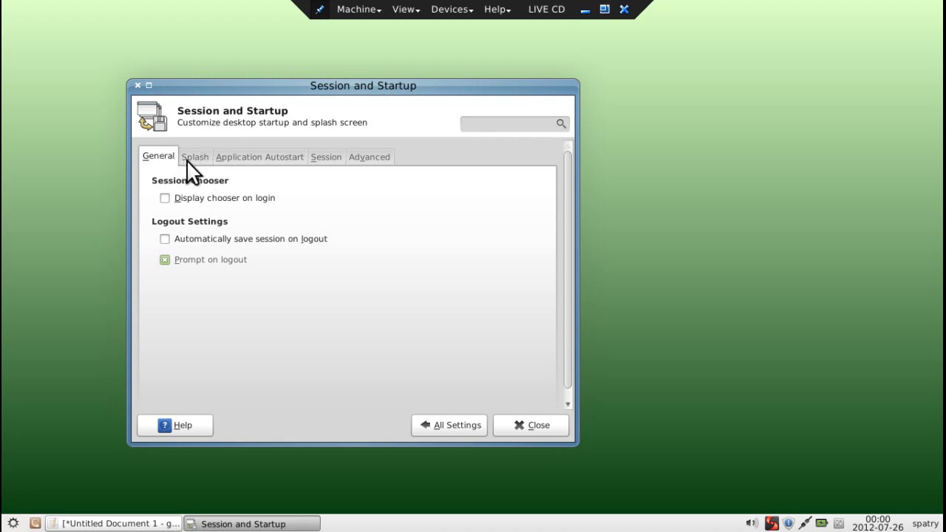
pyautogui.click(270, 157)
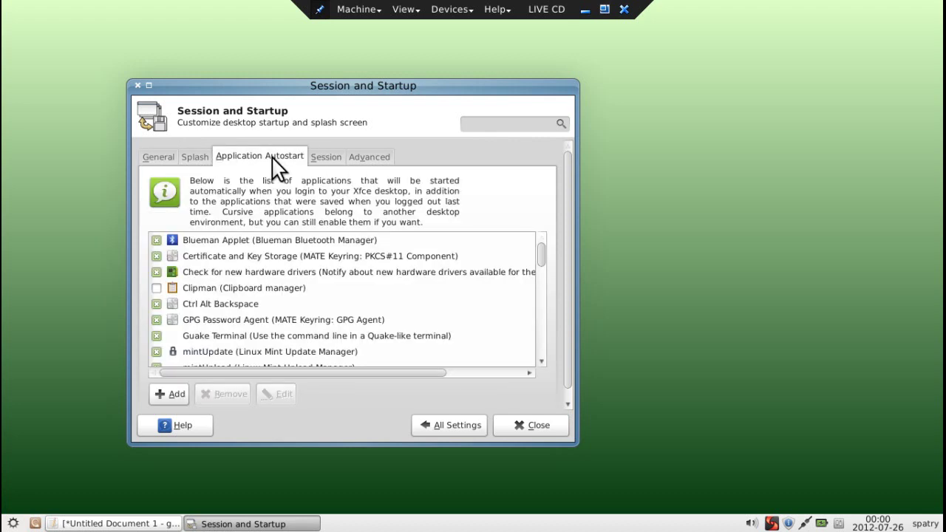
pyautogui.scroll(-5, 377, 278)
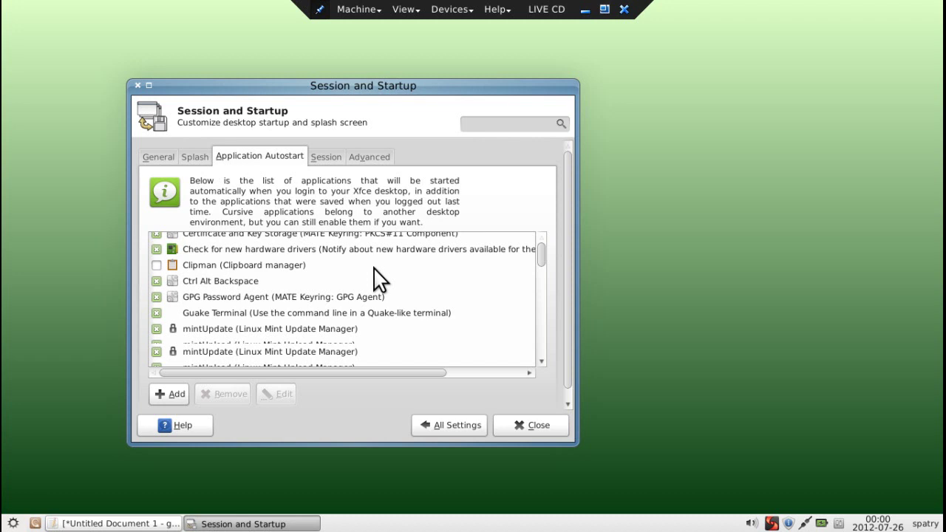
pyautogui.click(540, 362)
pyautogui.scroll(-5, 539, 360)
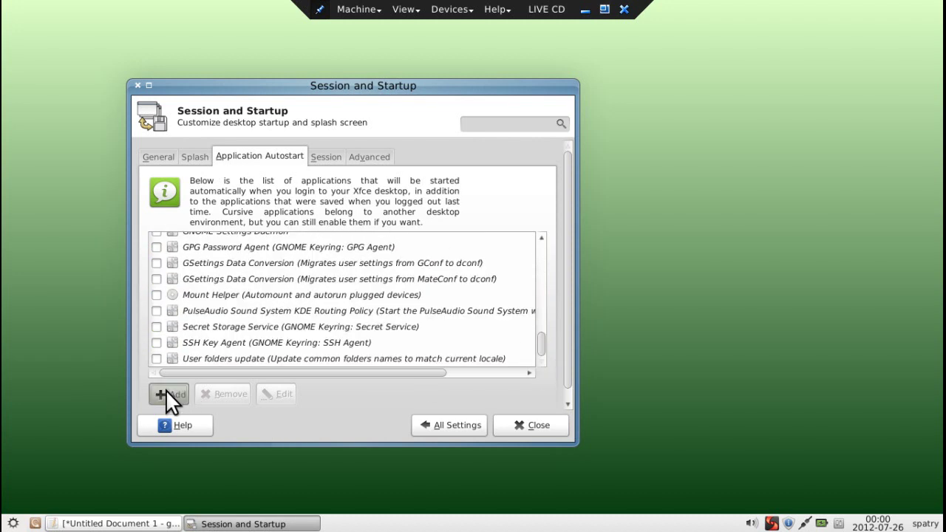
# Step: Add an enabled 'fusion icon' autostart entry running 'fusion', then close Session and Startup
pyautogui.click(166, 390)
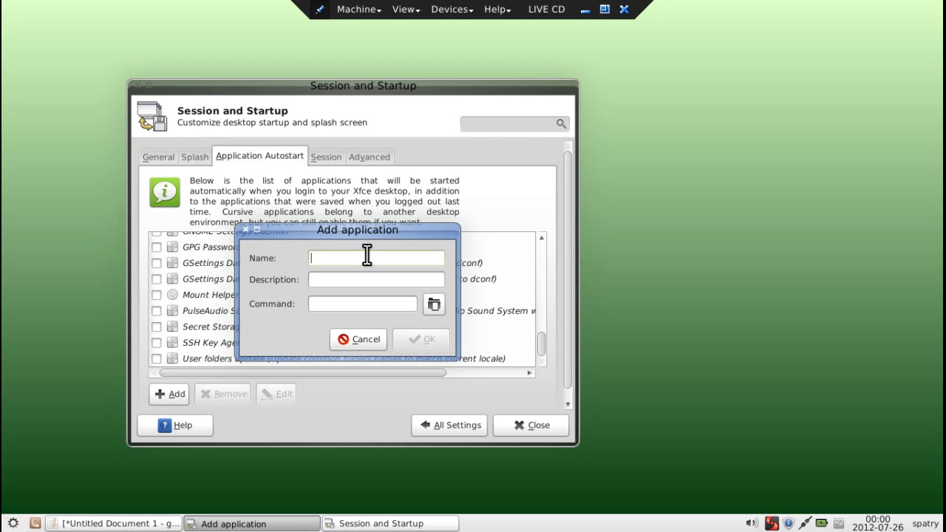
pyautogui.click(322, 302)
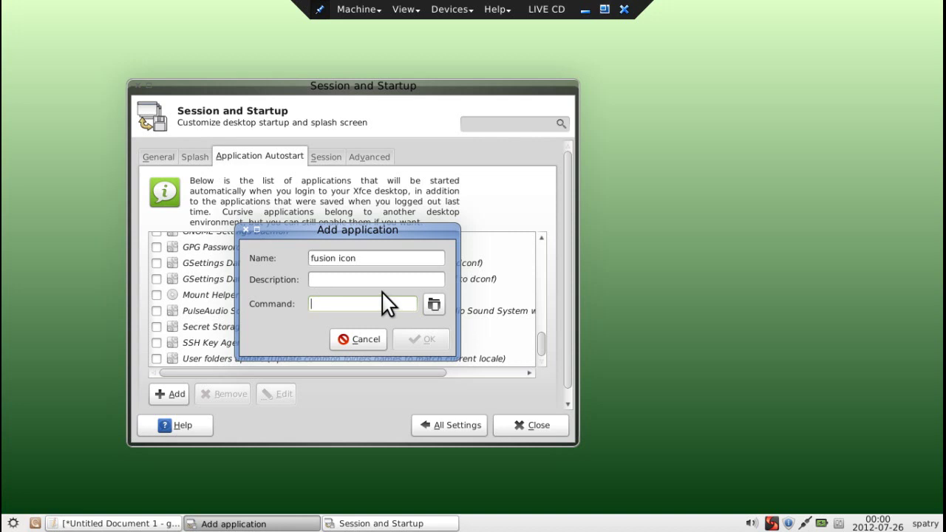
pyautogui.write('fusion')
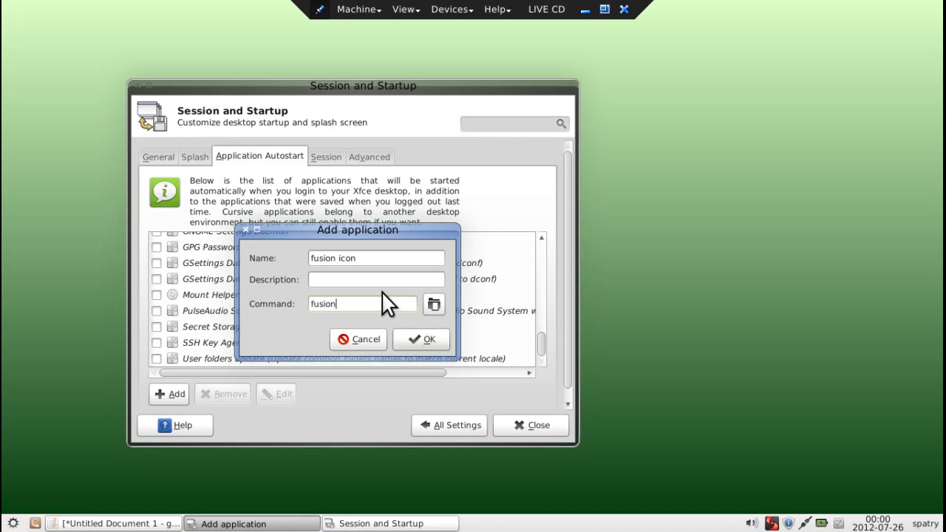
pyautogui.write('-icon')
pyautogui.click(334, 280)
pyautogui.click(426, 338)
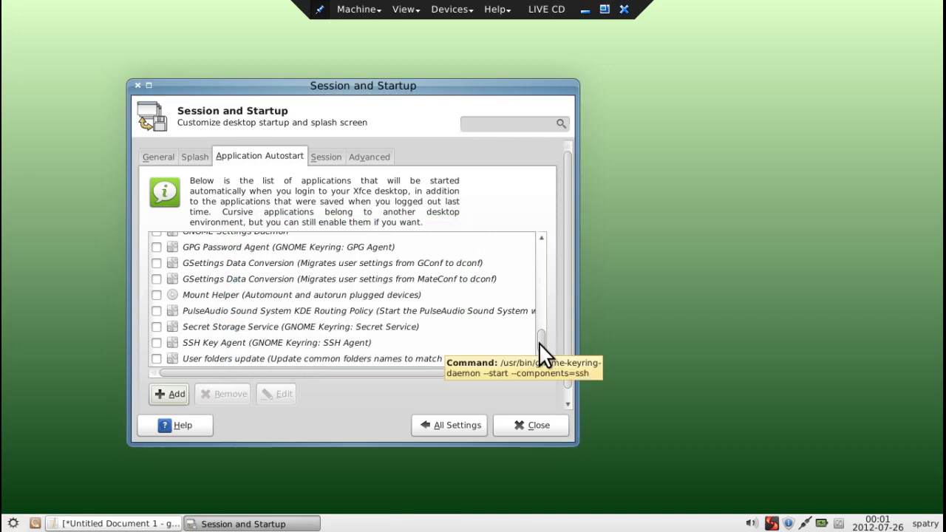
pyautogui.scroll(-1, 539, 362)
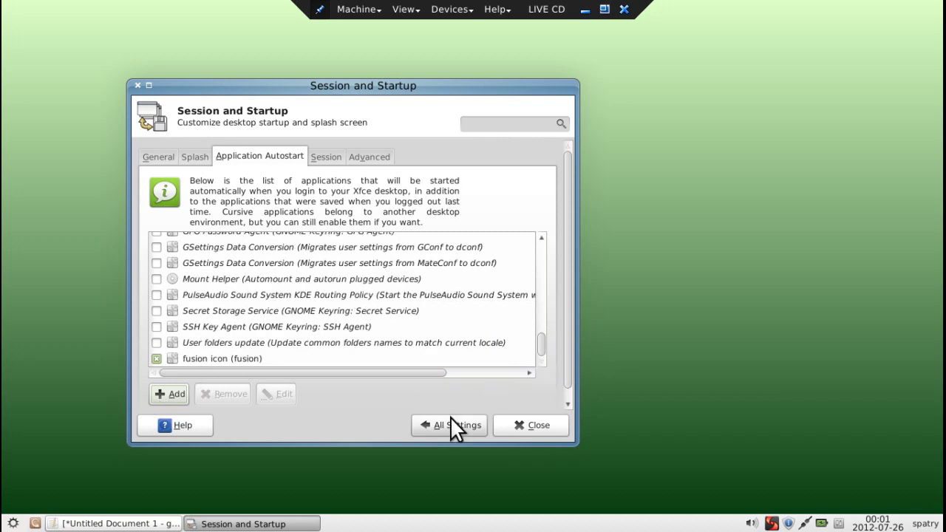
pyautogui.click(531, 427)
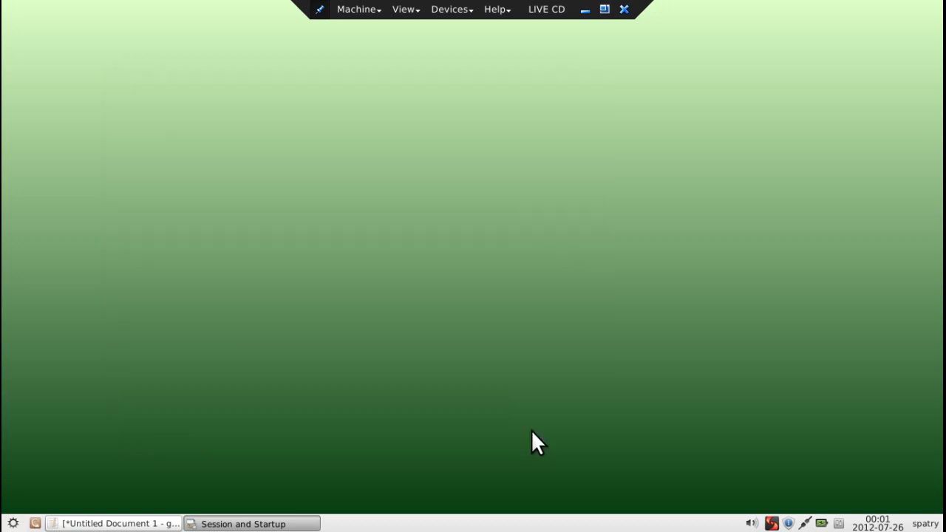
# Step: Log out and back in, then open the spatry home folder and move its window down-right
pyautogui.click(926, 525)
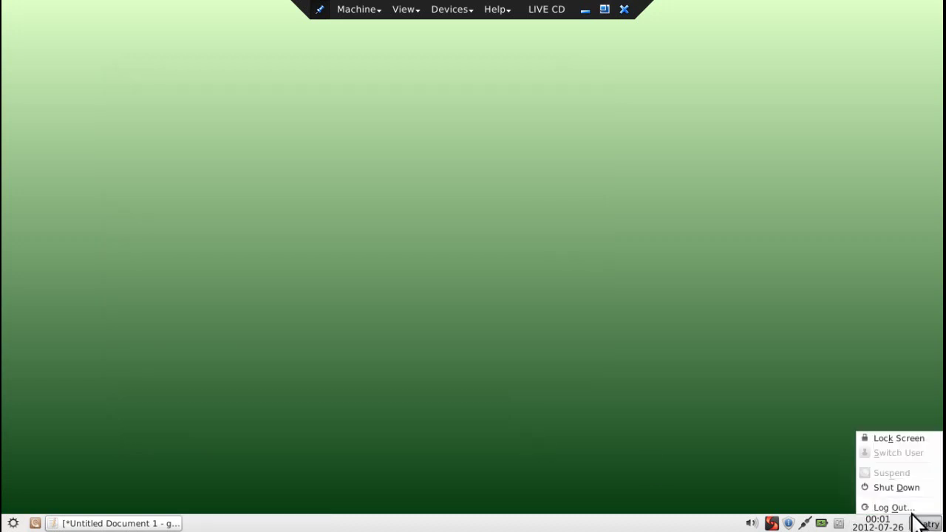
pyautogui.click(907, 510)
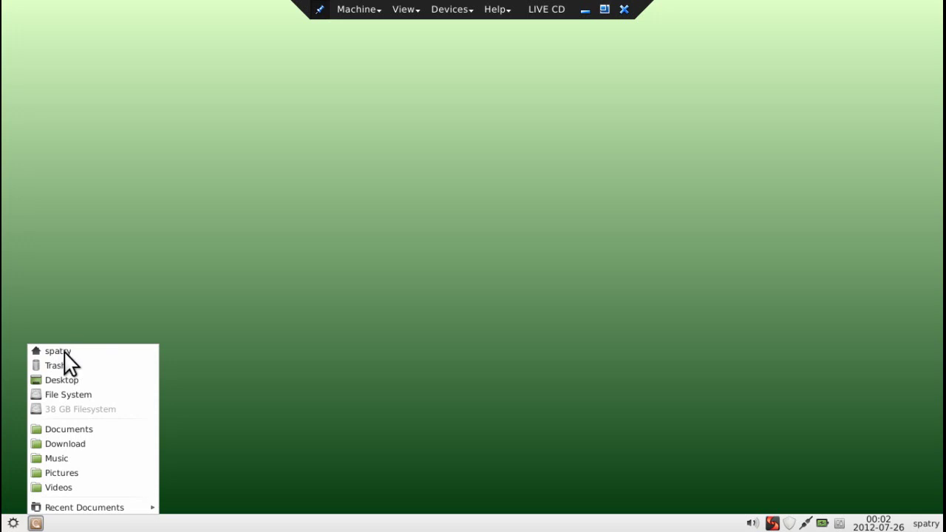
pyautogui.click(59, 352)
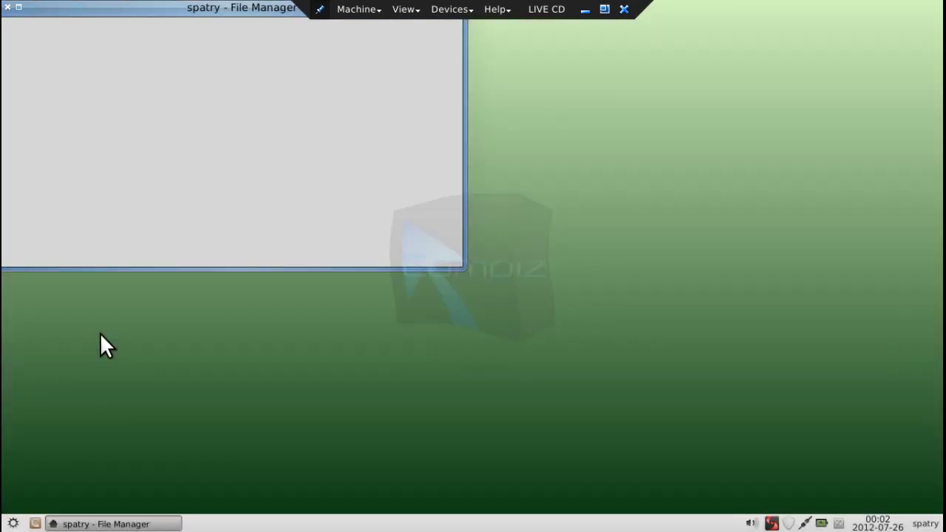
pyautogui.moveTo(164, 11); pyautogui.dragTo(305, 198)
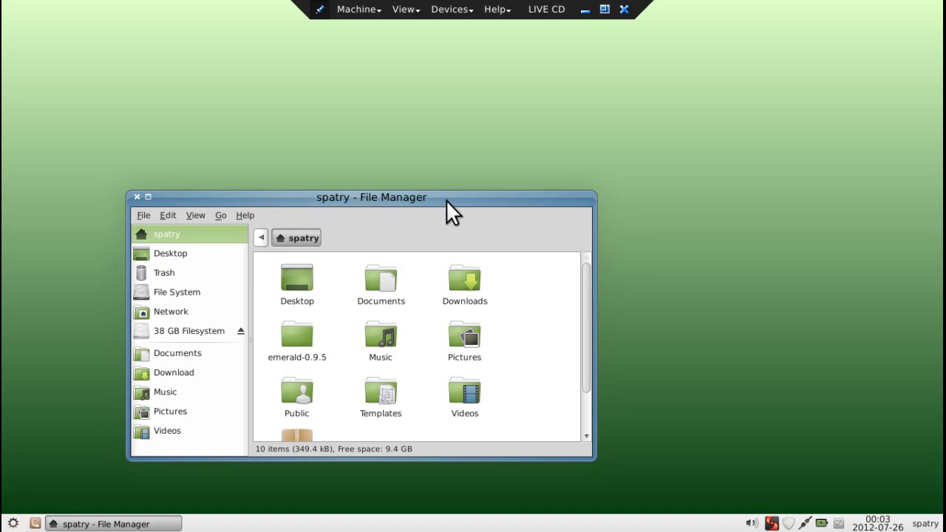
# Step: Move the File Manager window up-left and spin the cube right and back with Ctrl+Alt+arrows
pyautogui.moveTo(445, 199); pyautogui.dragTo(377, 113)
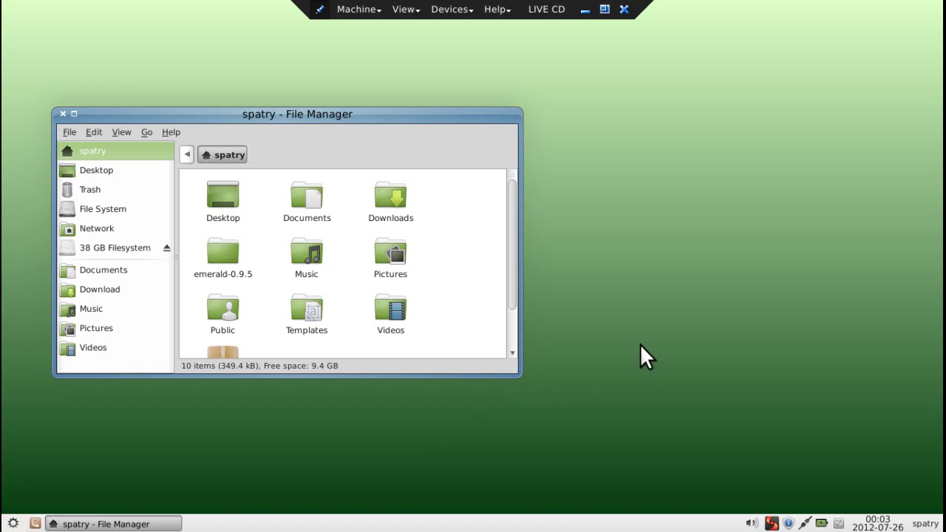
pyautogui.hotkey('ctrl', 'alt', 'Right')
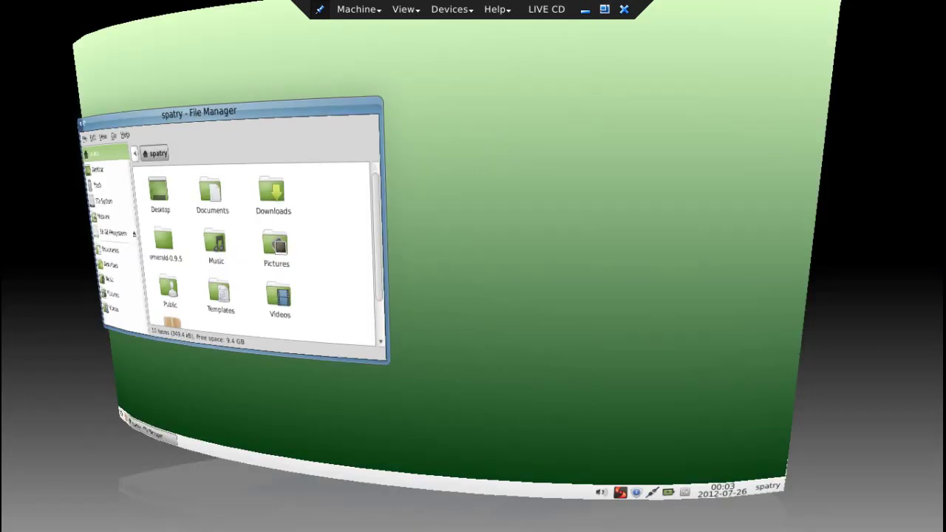
pyautogui.hotkey('ctrl', 'alt', 'Left')
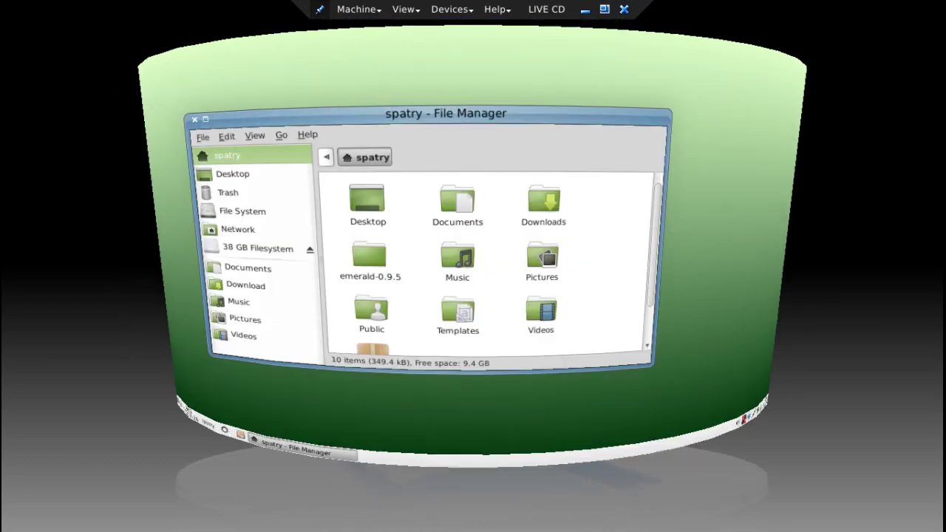